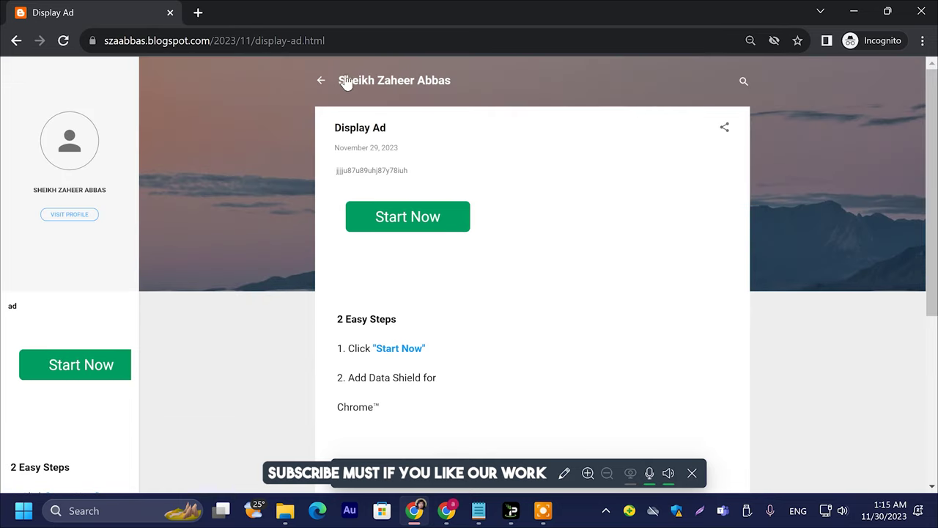
Go to the blog's home page and examine its post list and sidebar ad
{"action": "left_click", "coordinate": [356, 86]}
{"action": "scroll", "coordinate": [174, 237], "scroll_direction": "down", "scroll_amount": 3}
{"action": "scroll", "coordinate": [142, 285], "scroll_direction": "up", "scroll_amount": 5}
{"action": "scroll", "coordinate": [105, 291], "scroll_direction": "down", "scroll_amount": 2}
{"action": "scroll", "coordinate": [125, 283], "scroll_direction": "up", "scroll_amount": 2}
Switch to IPVanish and connect to the Chicago, United States location
{"action": "left_click", "coordinate": [521, 512]}
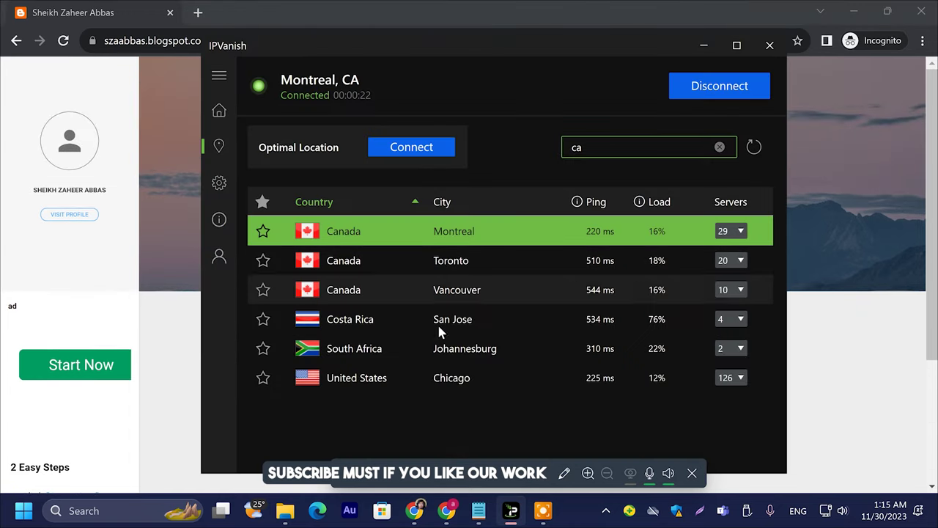
{"action": "left_click", "coordinate": [416, 376]}
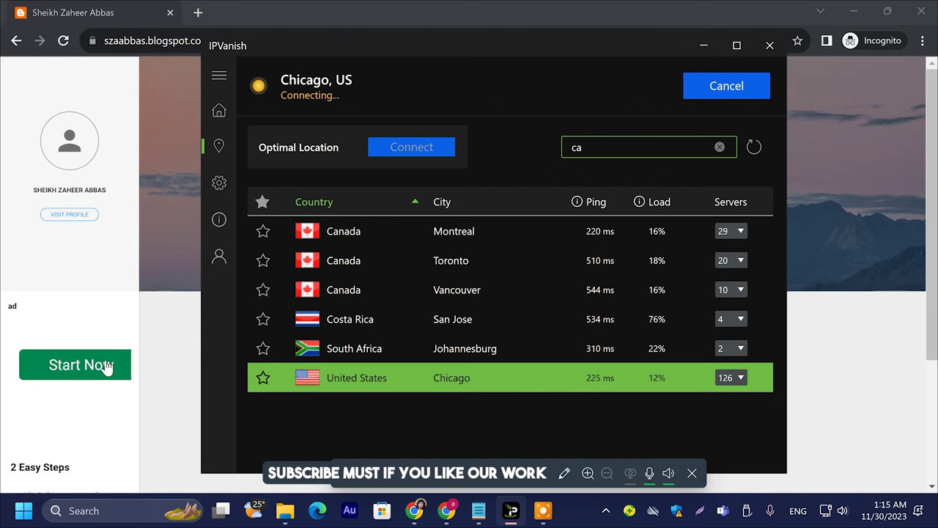
Return to the incognito browser, reload the blog's home page and check its sidebar ad
{"action": "scroll", "coordinate": [73, 403], "scroll_direction": "down", "scroll_amount": 3}
{"action": "scroll", "coordinate": [117, 416], "scroll_direction": "up", "scroll_amount": 2}
{"action": "scroll", "coordinate": [157, 415], "scroll_direction": "down", "scroll_amount": 2}
{"action": "left_click", "coordinate": [162, 273]}
{"action": "left_click", "coordinate": [63, 41]}
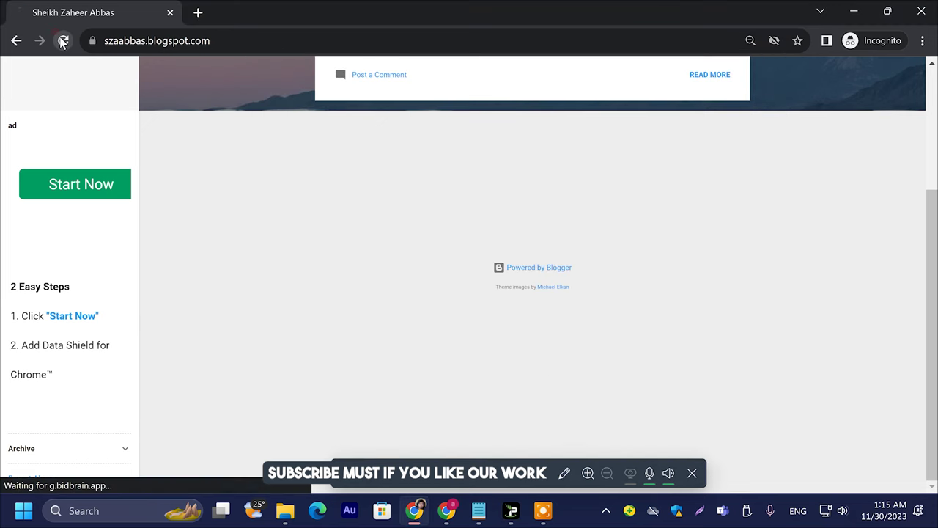
{"action": "scroll", "coordinate": [293, 234], "scroll_direction": "up", "scroll_amount": 5}
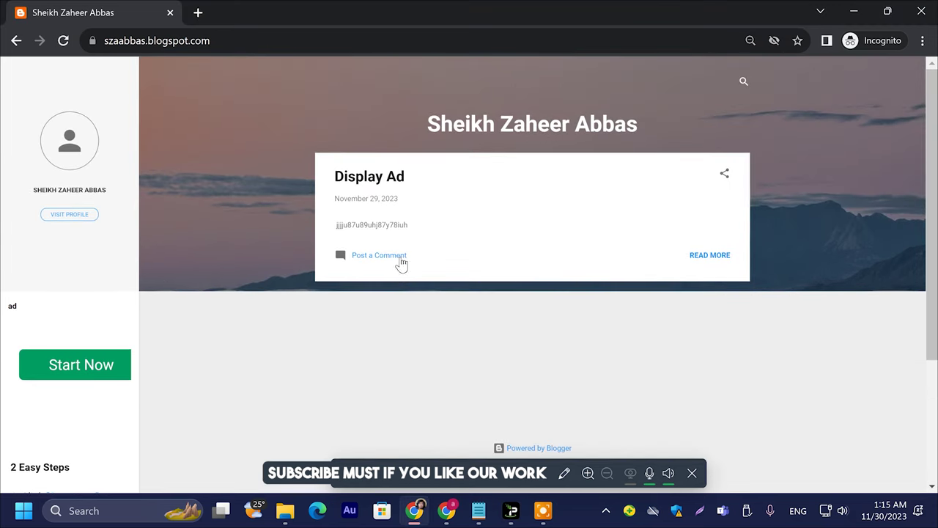
Open the comments view of the Display Ad post and follow its Start Now ad to the landing page
{"action": "left_click", "coordinate": [402, 264]}
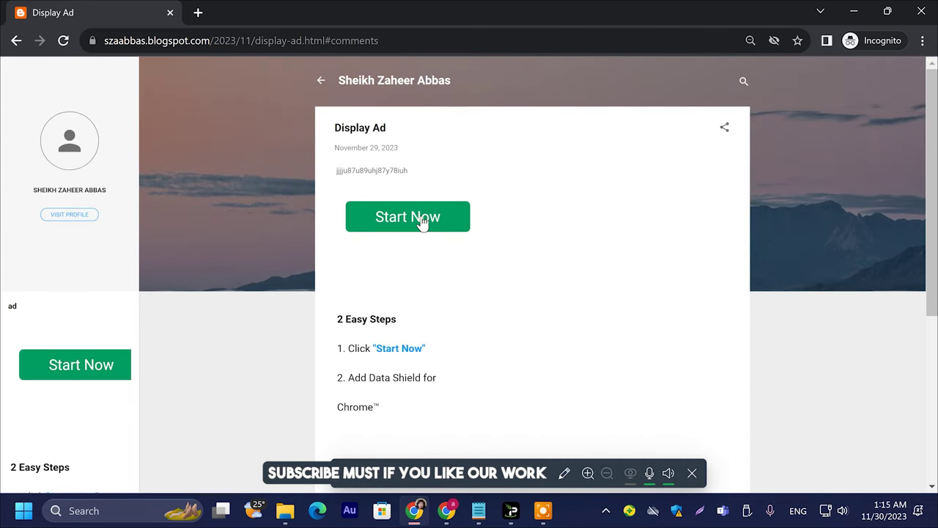
{"action": "left_click", "coordinate": [427, 224]}
{"action": "left_click", "coordinate": [115, 8]}
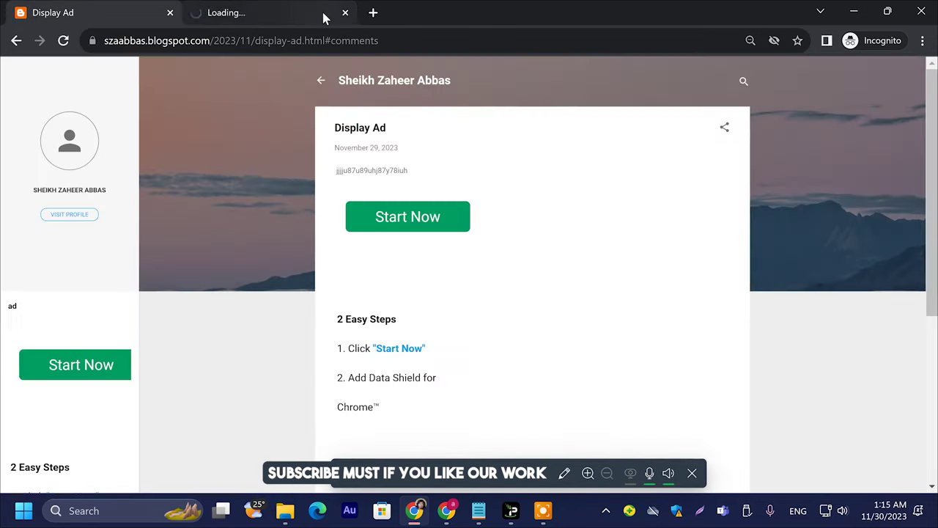
{"action": "left_click", "coordinate": [327, 13]}
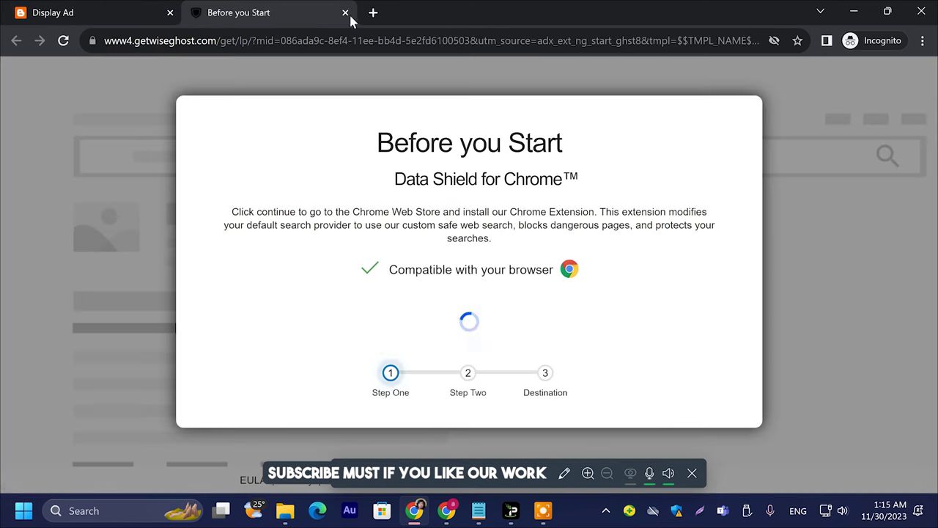
Close the ad's landing page and reload the Display Ad post
{"action": "left_click", "coordinate": [345, 12]}
{"action": "left_click", "coordinate": [277, 38]}
{"action": "key", "text": "Return"}
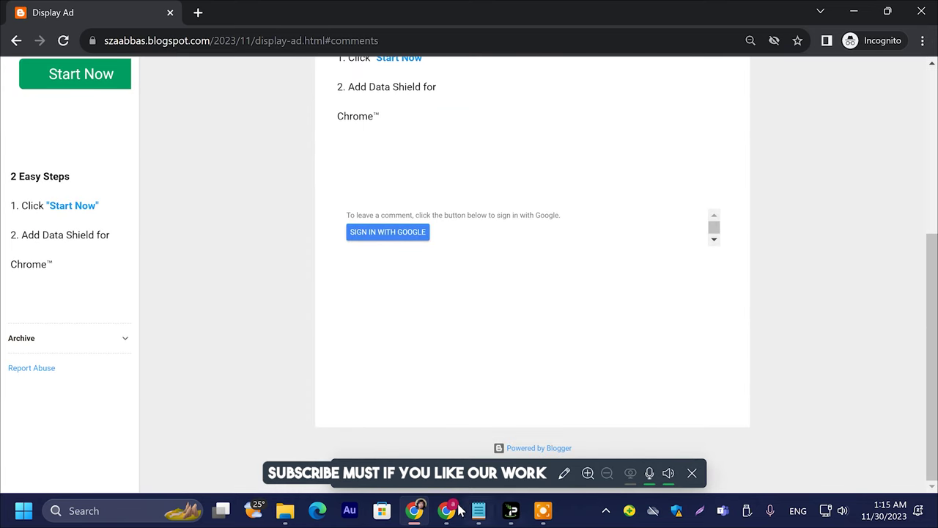
Switch to IPVanish, clear the location search and connect to Sao Paulo, Brazil
{"action": "mouse_move", "coordinate": [511, 510]}
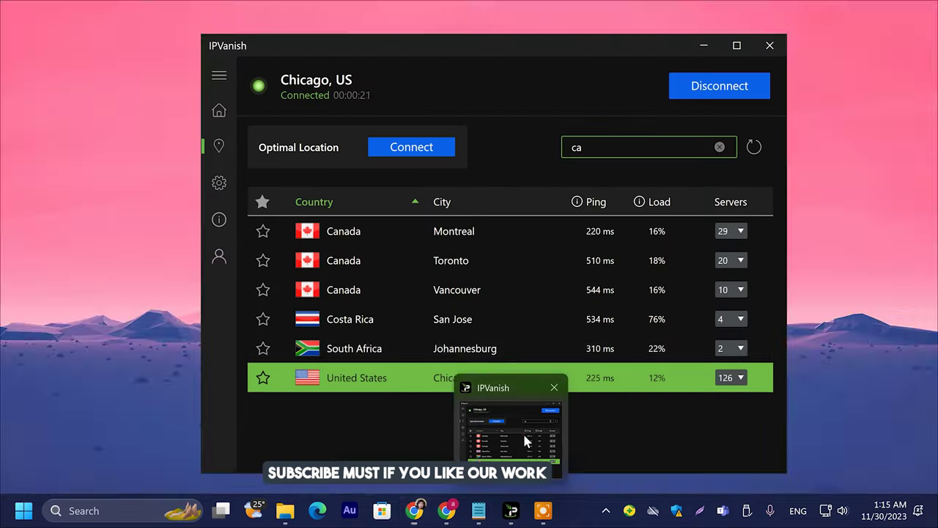
{"action": "left_click", "coordinate": [522, 431]}
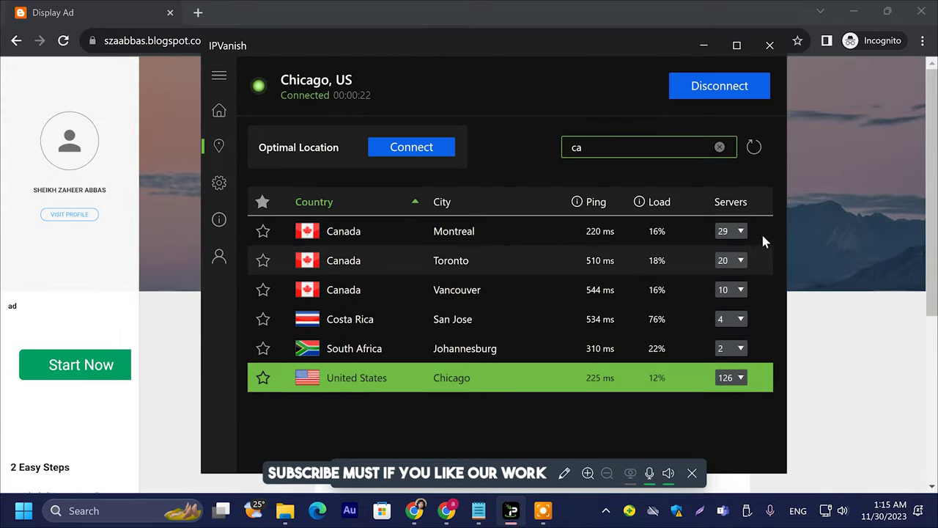
{"action": "left_click", "coordinate": [720, 147]}
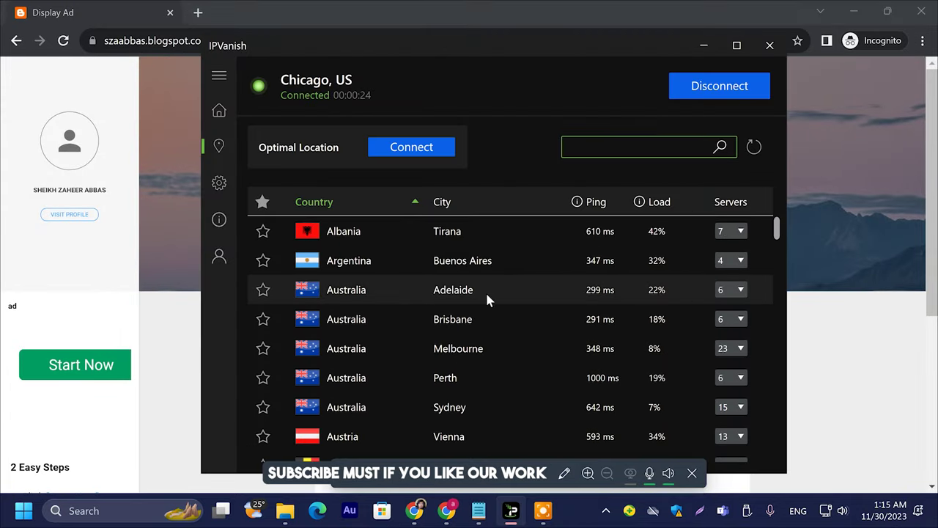
{"action": "scroll", "coordinate": [371, 334], "scroll_direction": "down", "scroll_amount": 2}
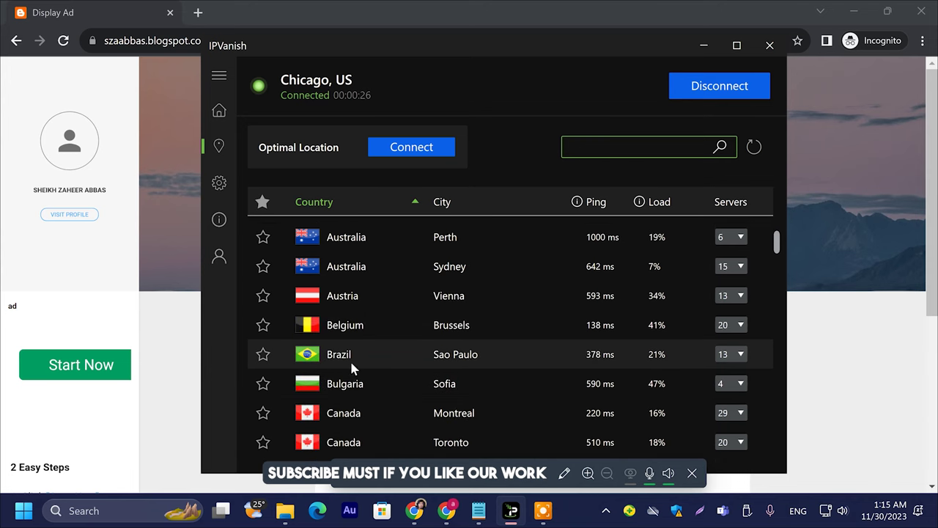
{"action": "double_click", "coordinate": [352, 363]}
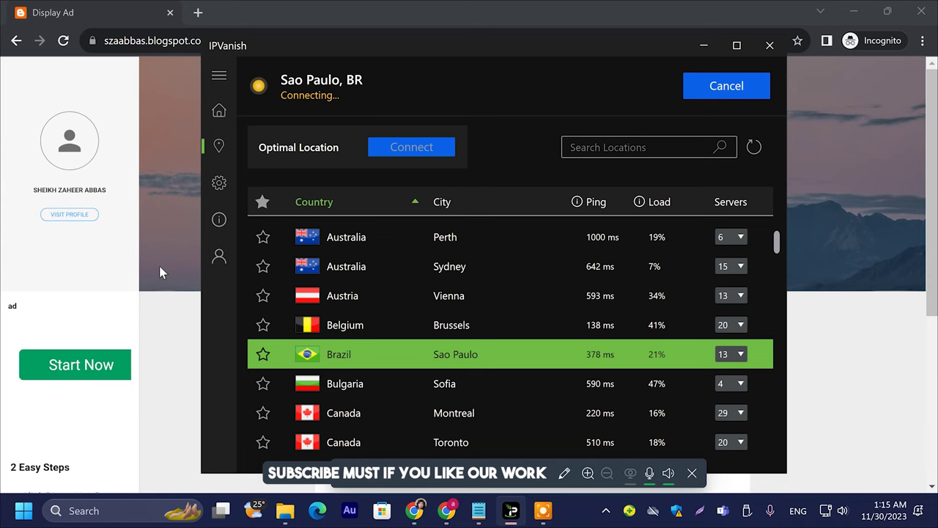
Copy the Display Ad post's address and load it in a new incognito window
{"action": "right_click", "coordinate": [146, 35]}
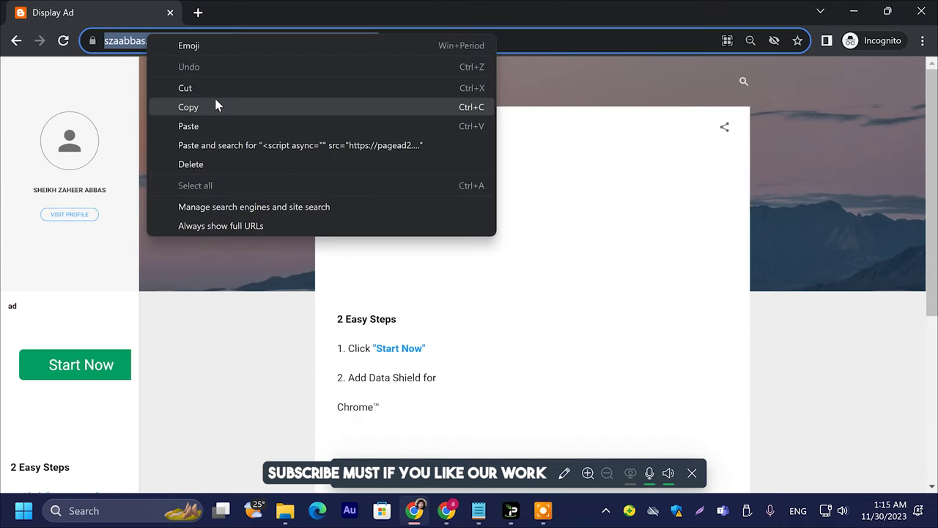
{"action": "left_click", "coordinate": [215, 104]}
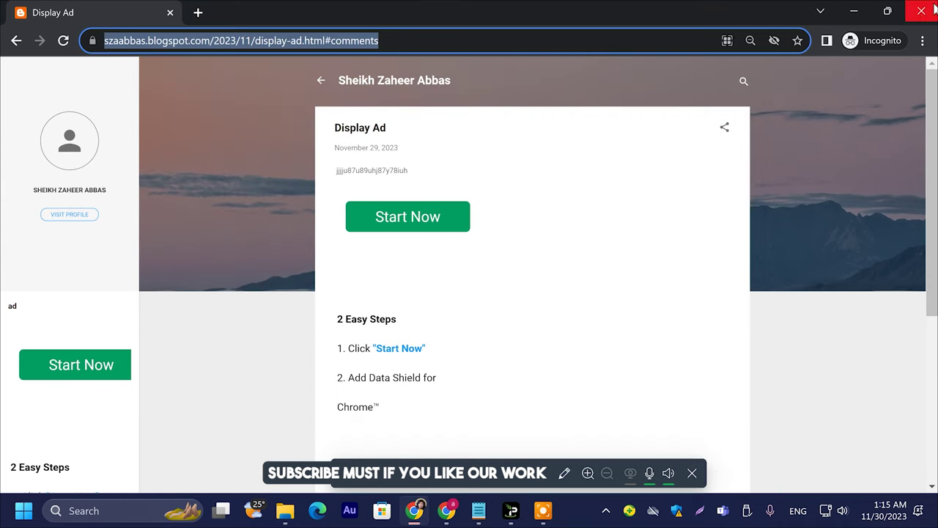
{"action": "scroll", "coordinate": [267, 220], "scroll_direction": "down", "scroll_amount": 1}
{"action": "scroll", "coordinate": [256, 215], "scroll_direction": "up", "scroll_amount": 1}
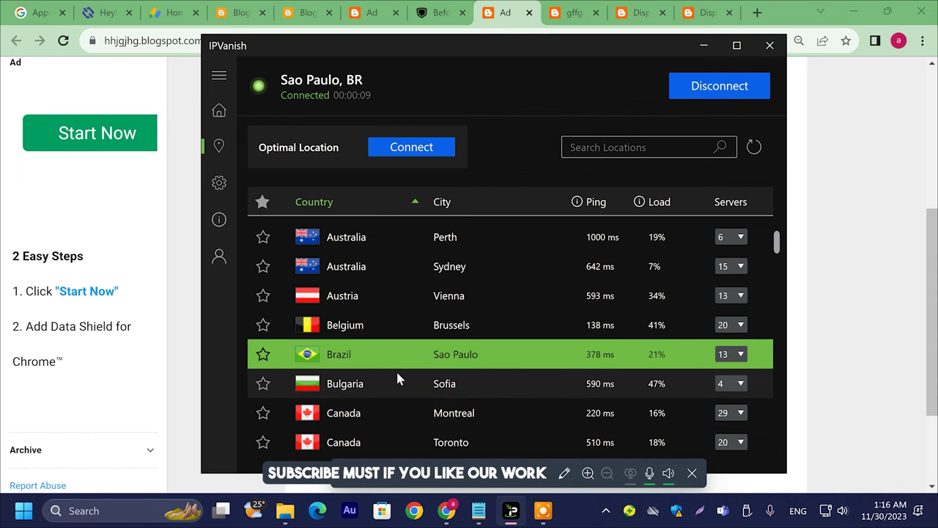
{"action": "left_click", "coordinate": [909, 399]}
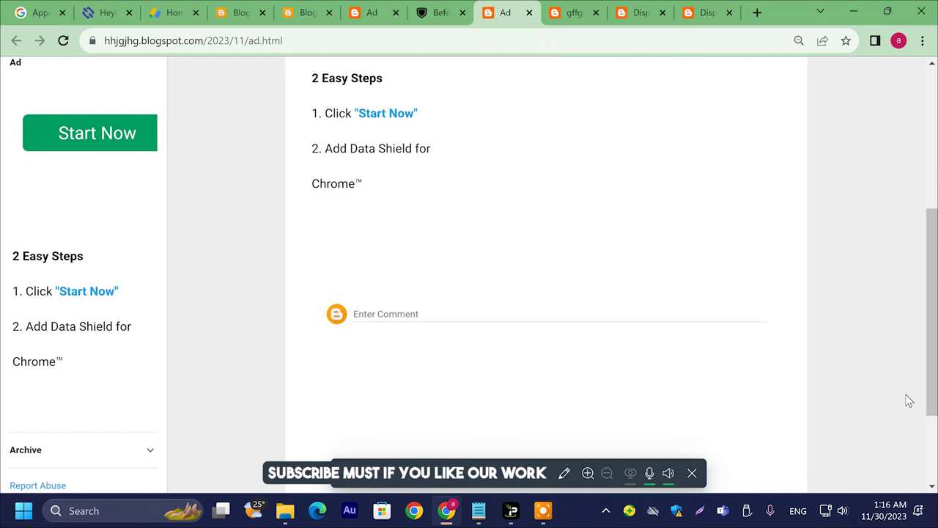
{"action": "key", "text": "ctrl+shift+n"}
{"action": "key", "text": "ctrl+v"}
{"action": "key", "text": "Return"}
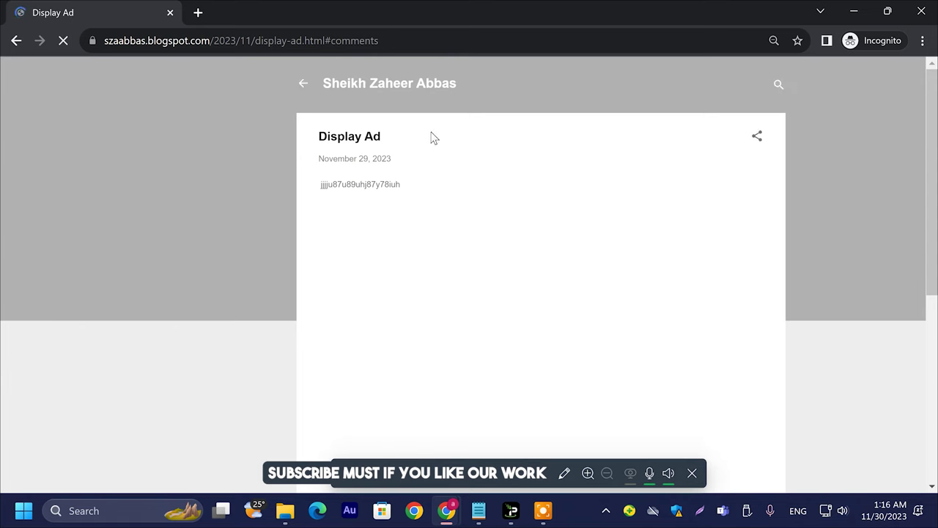
Examine the ads shown in the Display Ad post and in the blog's sidebar
{"action": "scroll", "coordinate": [377, 215], "scroll_direction": "down", "scroll_amount": 2}
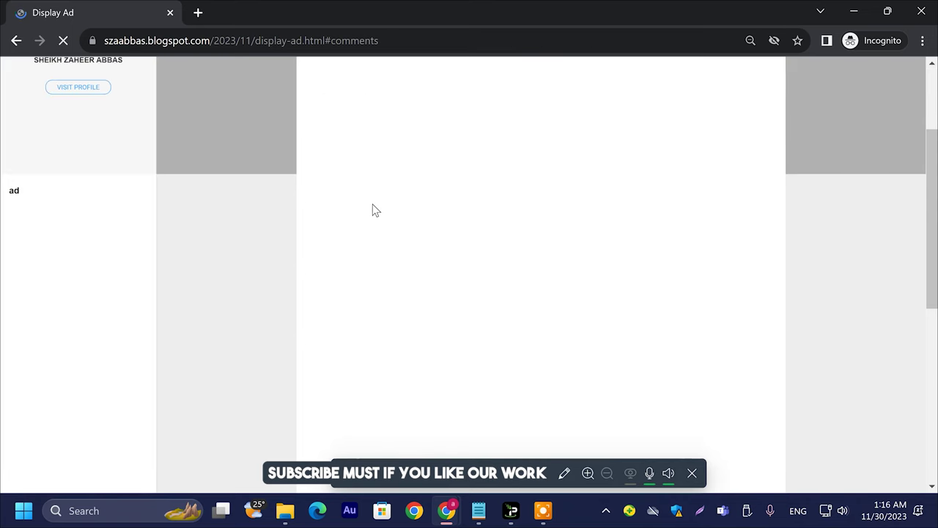
{"action": "scroll", "coordinate": [145, 238], "scroll_direction": "up", "scroll_amount": 1}
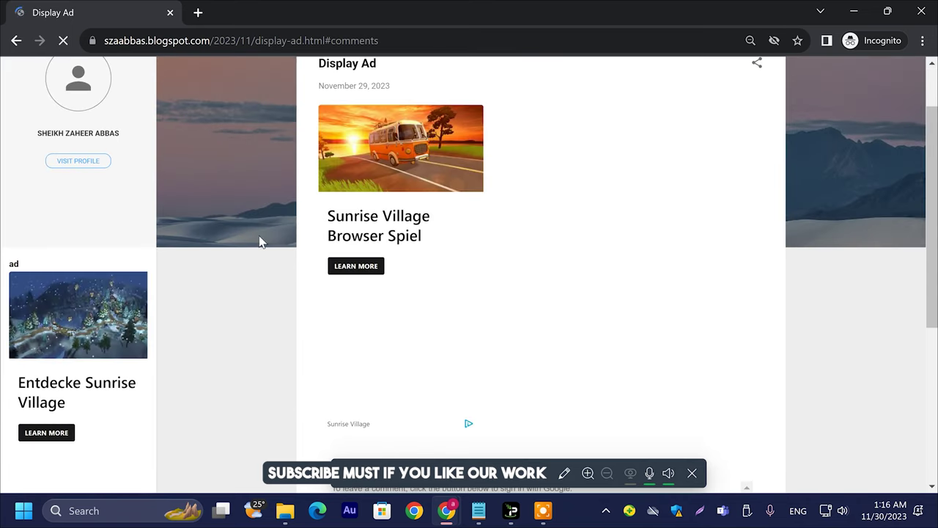
{"action": "scroll", "coordinate": [291, 251], "scroll_direction": "up", "scroll_amount": 1}
{"action": "scroll", "coordinate": [298, 266], "scroll_direction": "down", "scroll_amount": 4}
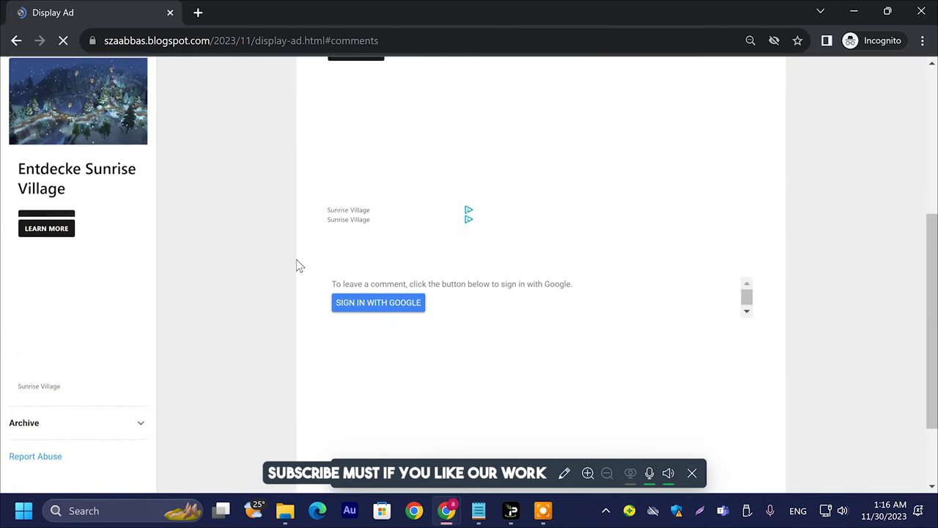
{"action": "scroll", "coordinate": [155, 235], "scroll_direction": "up", "scroll_amount": 4}
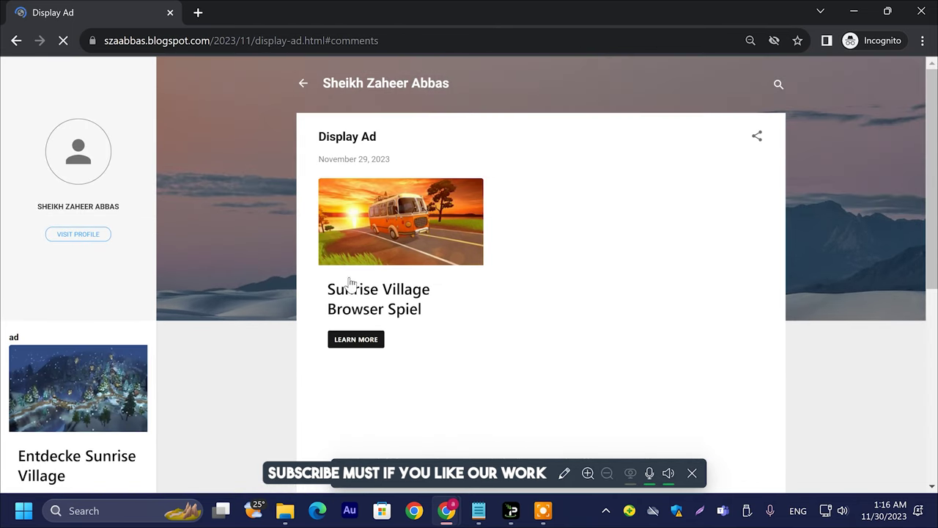
Open the Sunrise Village Browser Spiel ad from the post and look through its landing page
{"action": "left_click", "coordinate": [358, 339]}
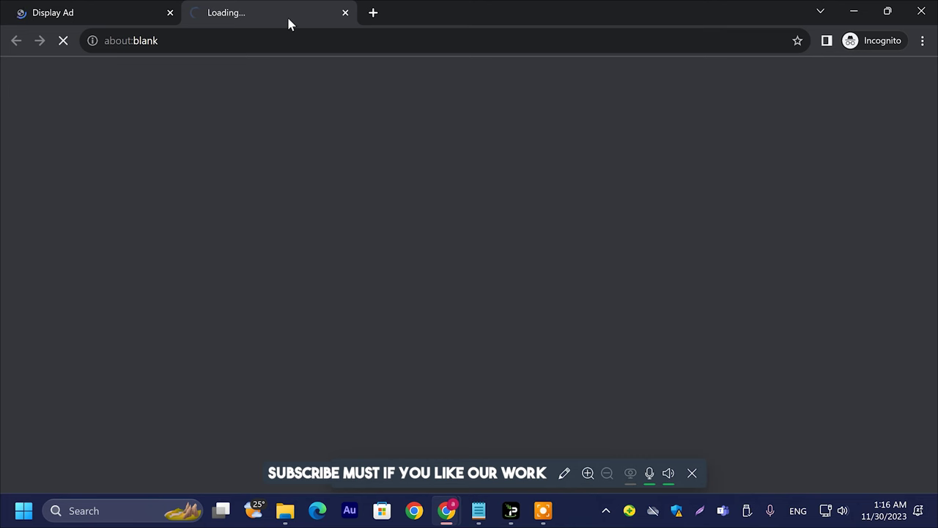
{"action": "left_click", "coordinate": [77, 10]}
{"action": "left_click", "coordinate": [253, 9]}
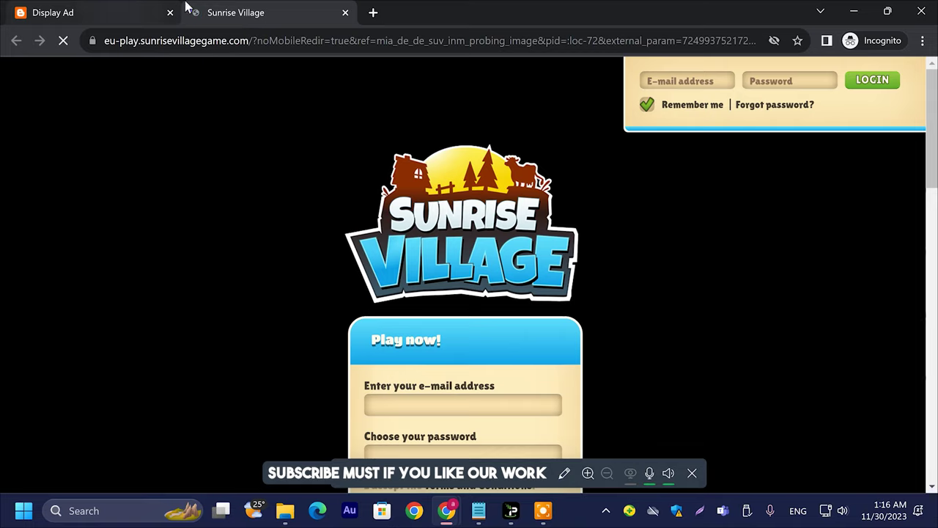
{"action": "scroll", "coordinate": [411, 250], "scroll_direction": "down", "scroll_amount": 6}
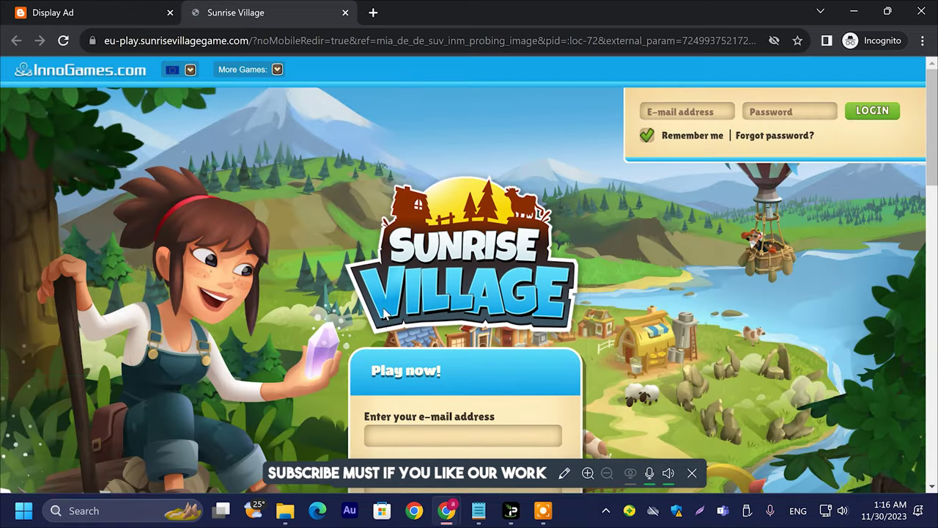
{"action": "scroll", "coordinate": [366, 305], "scroll_direction": "down", "scroll_amount": 15}
Return to the Display Ad post and open the sidebar's Entdecke Sunrise Village ad
{"action": "key", "text": "ctrl+shift+Tab"}
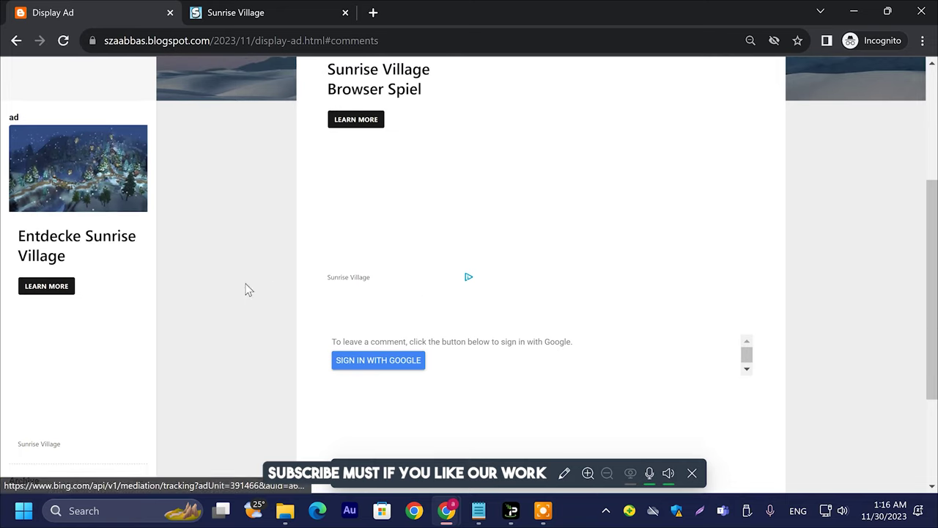
{"action": "left_click", "coordinate": [50, 290]}
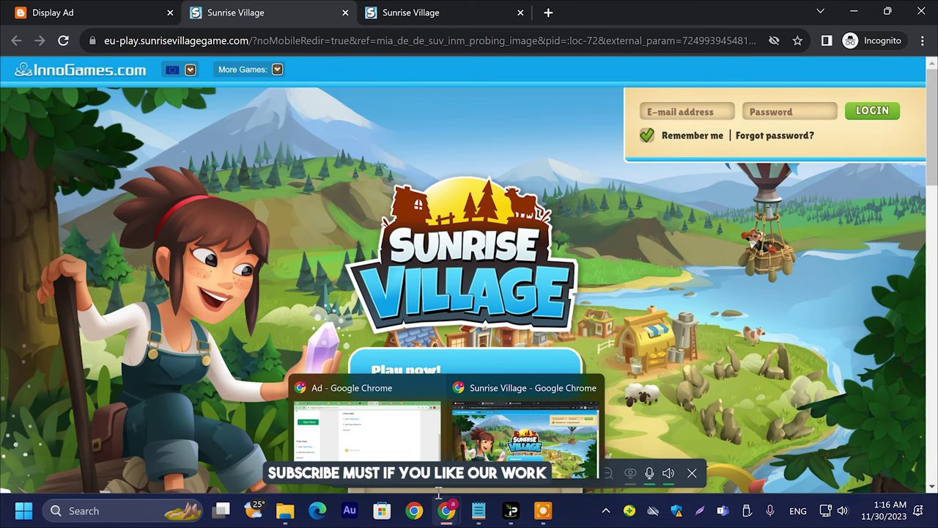
Switch to the Google AdSense account in the regular browser window and open its list of sites
{"action": "left_click", "coordinate": [372, 429]}
{"action": "left_click", "coordinate": [173, 12]}
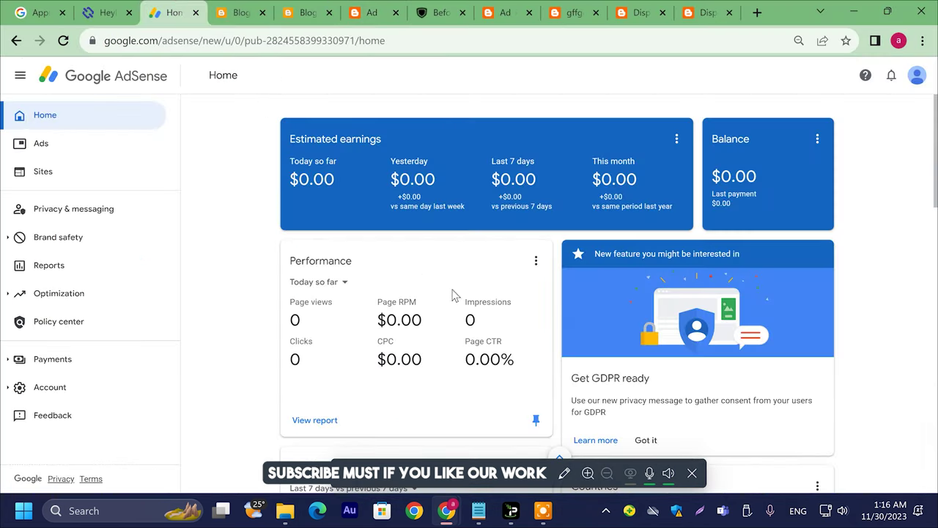
{"action": "left_click", "coordinate": [85, 174]}
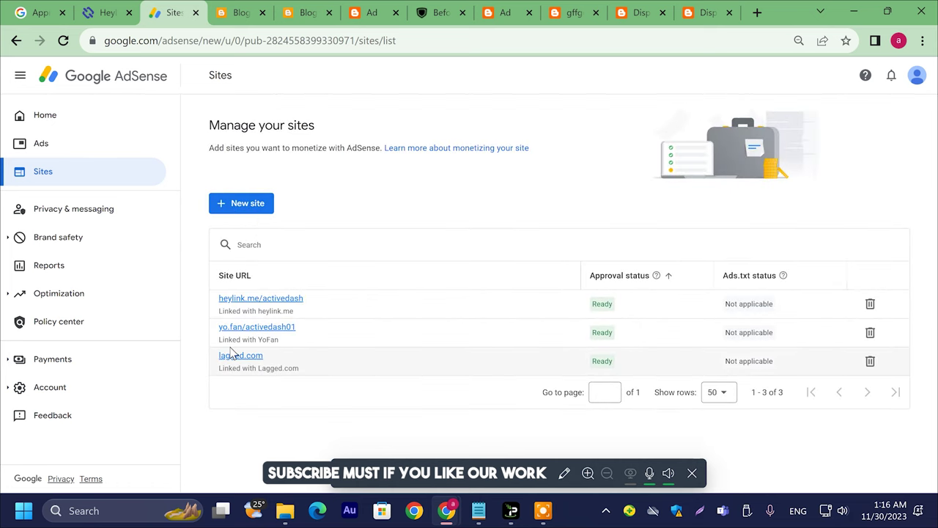
Point out the linked yo.fan and lagged.com entries in the site list by highlighting them, leaving nothing selected
{"action": "left_click_drag", "start_coordinate": [219, 330], "coordinate": [333, 337]}
{"action": "left_click_drag", "start_coordinate": [219, 355], "coordinate": [275, 357]}
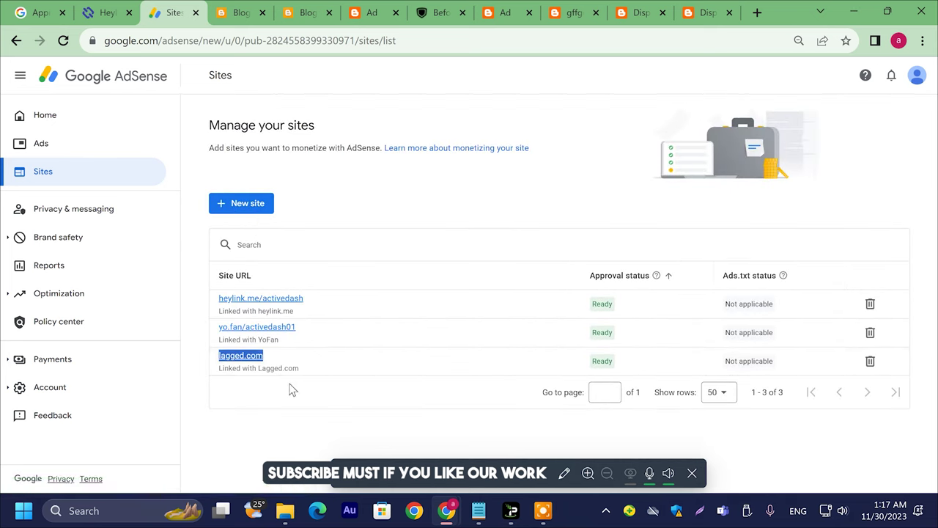
{"action": "left_click", "coordinate": [286, 413]}
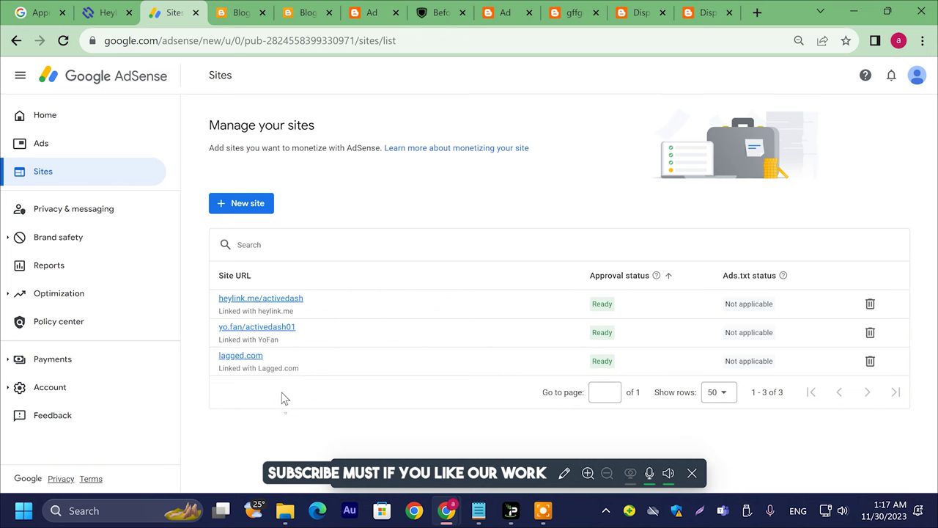
{"action": "mouse_move", "coordinate": [275, 366]}
{"action": "left_mouse_down"}
{"action": "mouse_move", "coordinate": [198, 356]}
{"action": "mouse_move", "coordinate": [276, 339]}
{"action": "mouse_move", "coordinate": [290, 364]}
{"action": "left_mouse_up"}
{"action": "left_click", "coordinate": [226, 337]}
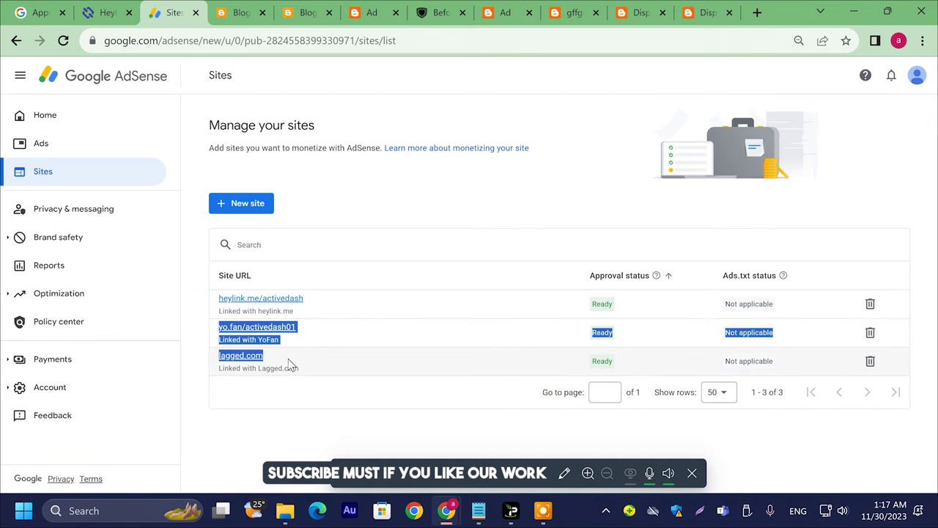
{"action": "left_click", "coordinate": [274, 432]}
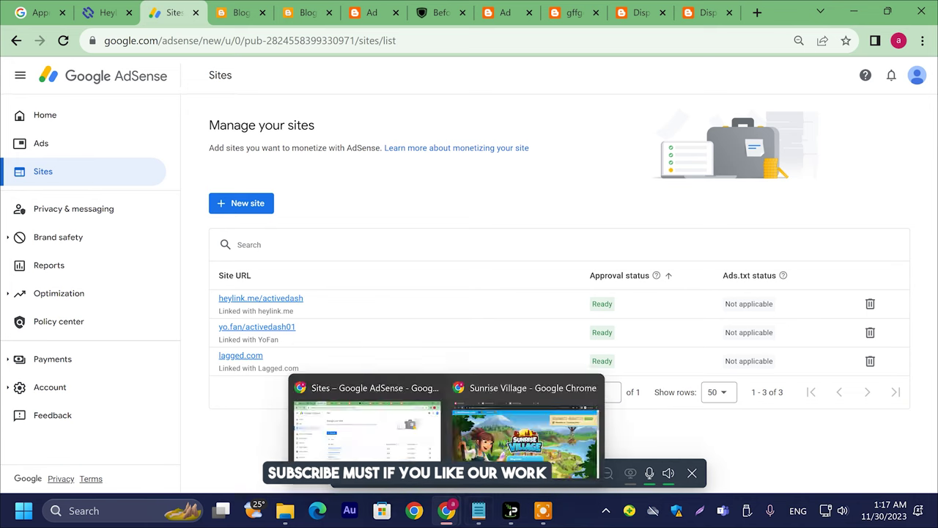
Switch to Notepad to view the ad code in heylink script.txt, and return to the AdSense site list
{"action": "left_click", "coordinate": [478, 510]}
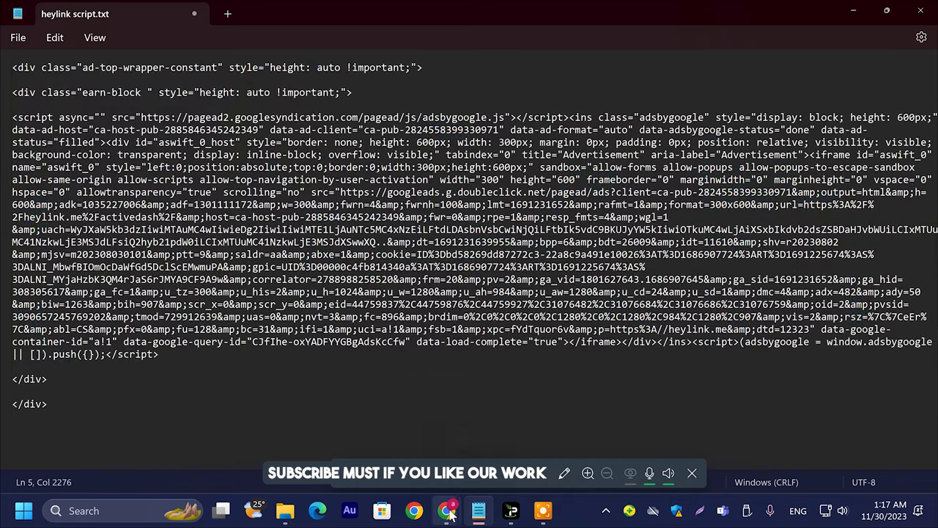
{"action": "mouse_move", "coordinate": [445, 511]}
{"action": "left_click", "coordinate": [370, 417]}
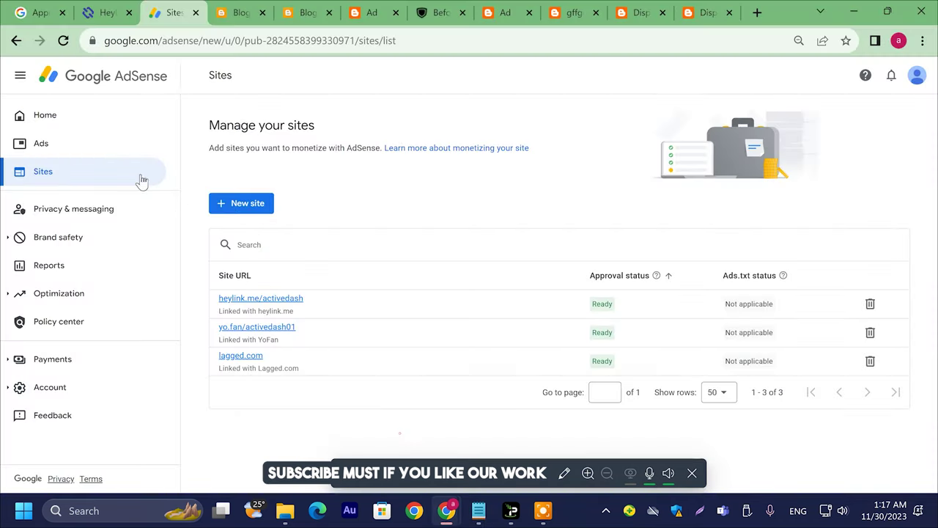
Open the AdSense home page and copy the publisher ID number from the page address
{"action": "left_click", "coordinate": [93, 118]}
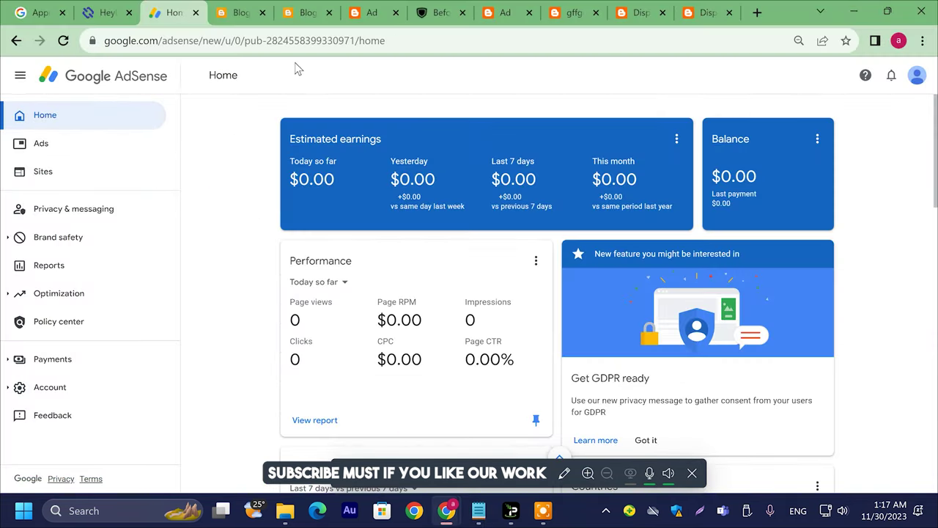
{"action": "left_click_drag", "start_coordinate": [266, 41], "coordinate": [356, 41]}
{"action": "right_click", "coordinate": [355, 41]}
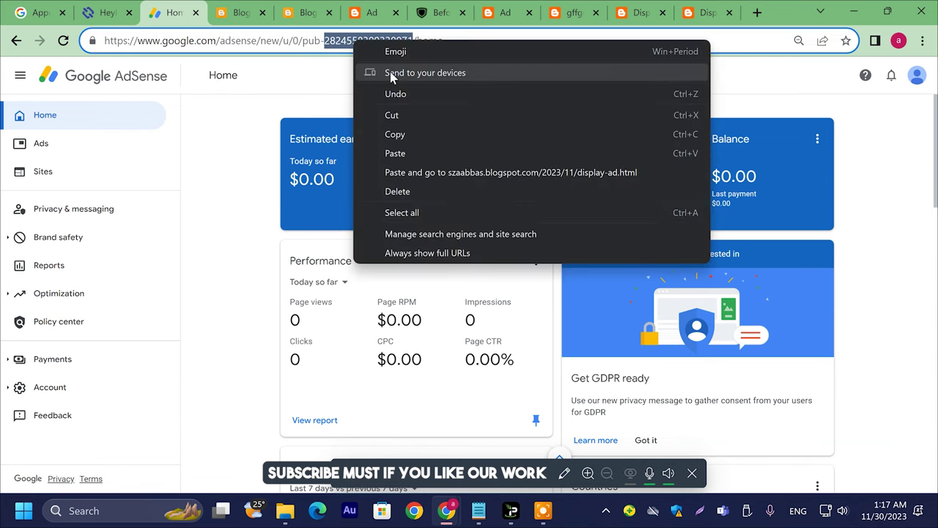
{"action": "left_click", "coordinate": [396, 132]}
Switch to heylink script.txt in Notepad and replace the number after ca-pub- in the data-ad-client value with the copied publisher ID
{"action": "left_click", "coordinate": [478, 510]}
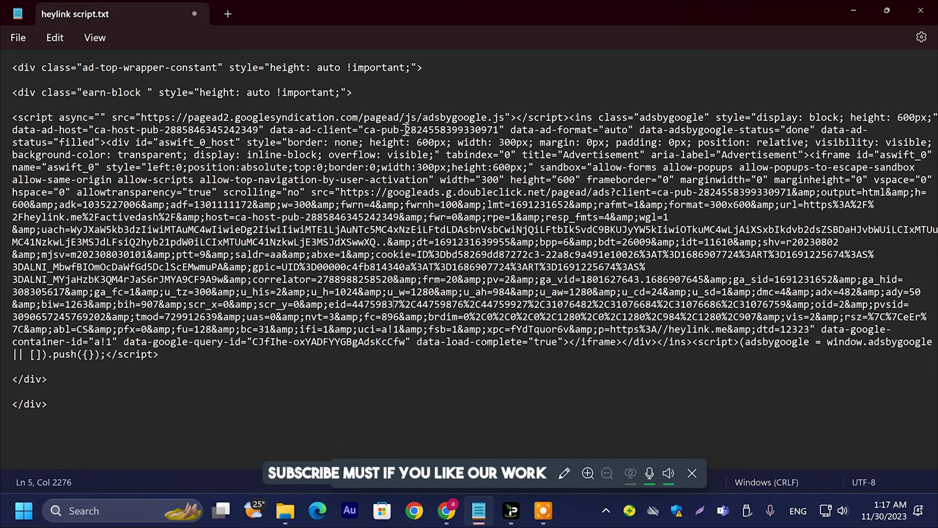
{"action": "left_click_drag", "start_coordinate": [428, 133], "coordinate": [485, 130]}
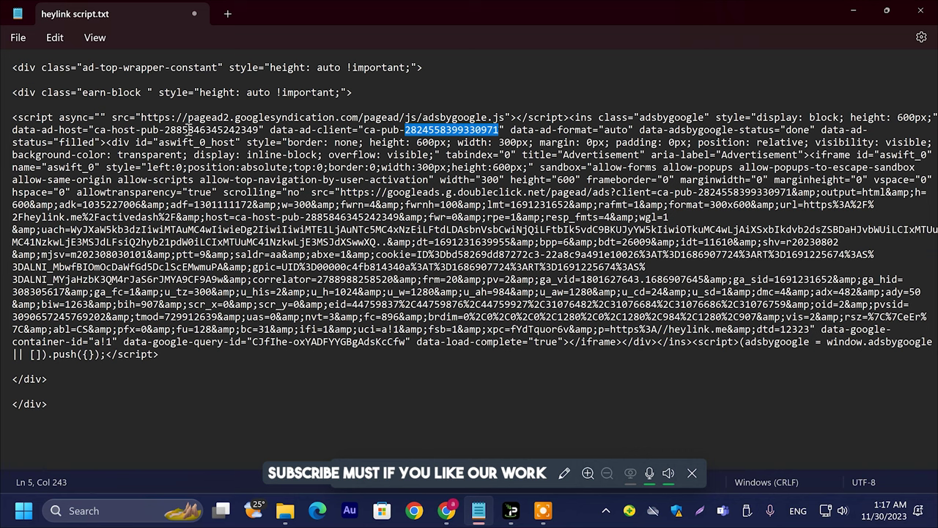
{"action": "double_click", "coordinate": [180, 130]}
{"action": "double_click", "coordinate": [466, 132]}
{"action": "right_click", "coordinate": [433, 131]}
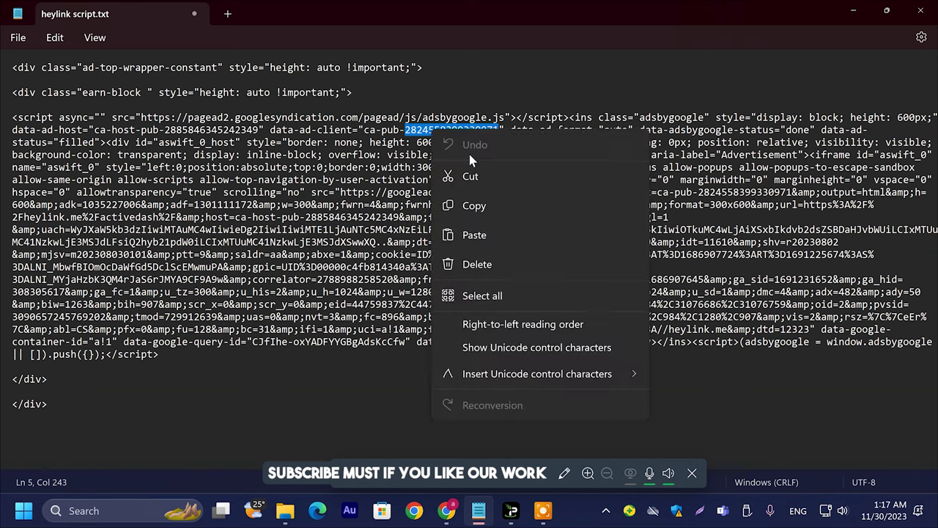
{"action": "left_click", "coordinate": [483, 236]}
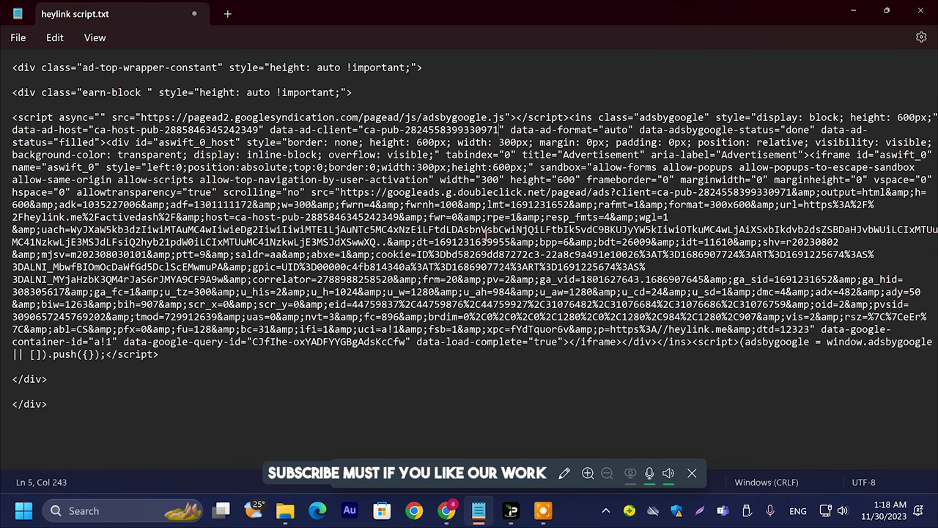
Replace the publisher ID in the client parameter of the script's googleads.g.doubleclick.net URL with the copied one
{"action": "double_click", "coordinate": [471, 131]}
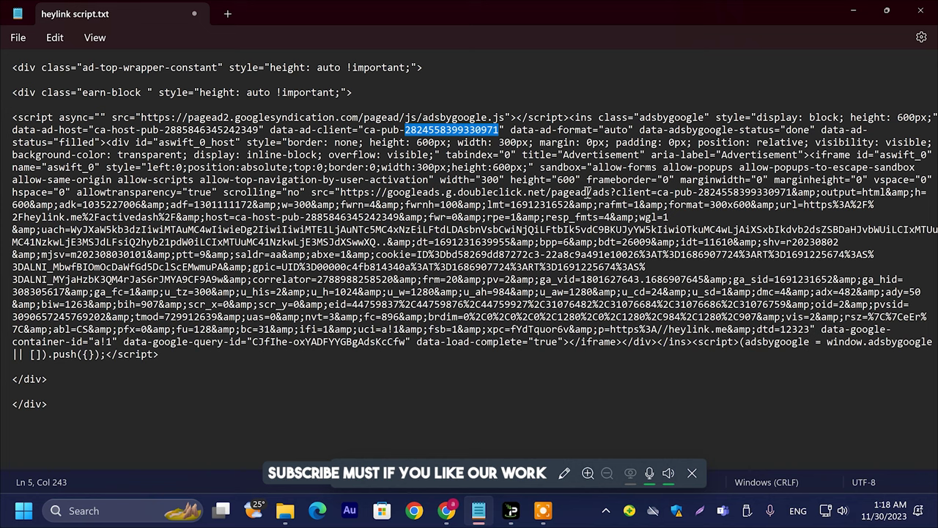
{"action": "left_click_drag", "start_coordinate": [593, 192], "coordinate": [623, 193]}
{"action": "double_click", "coordinate": [740, 193]}
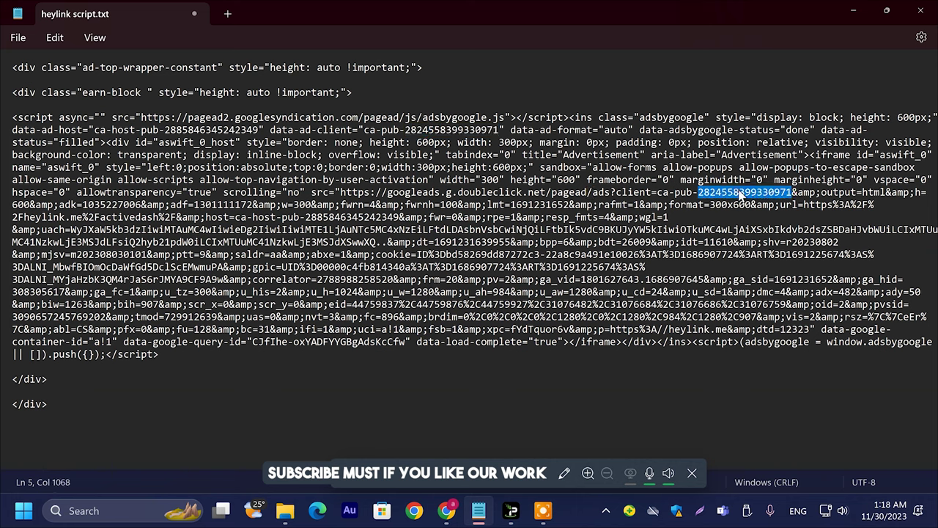
{"action": "right_click", "coordinate": [755, 194]}
{"action": "left_click", "coordinate": [624, 292]}
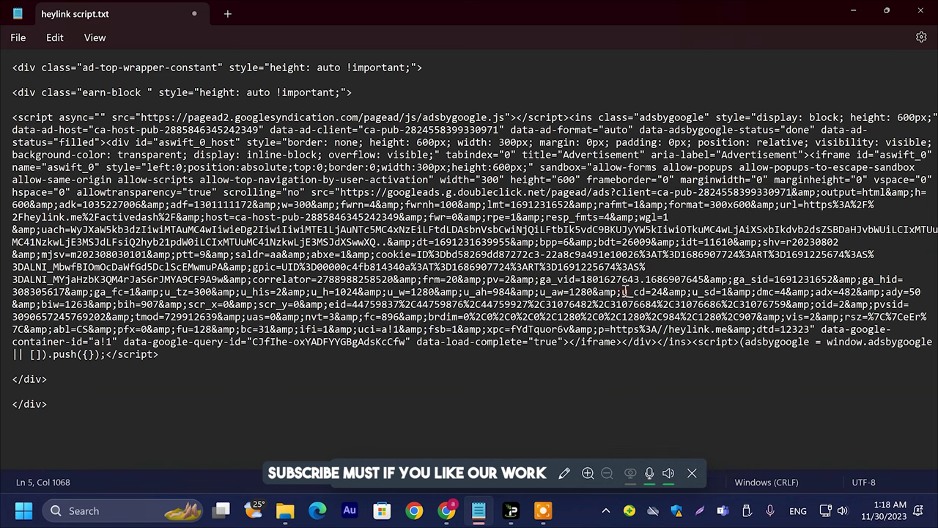
Switch back to the AdSense account in the browser and open its list of sites
{"action": "mouse_move", "coordinate": [446, 510]}
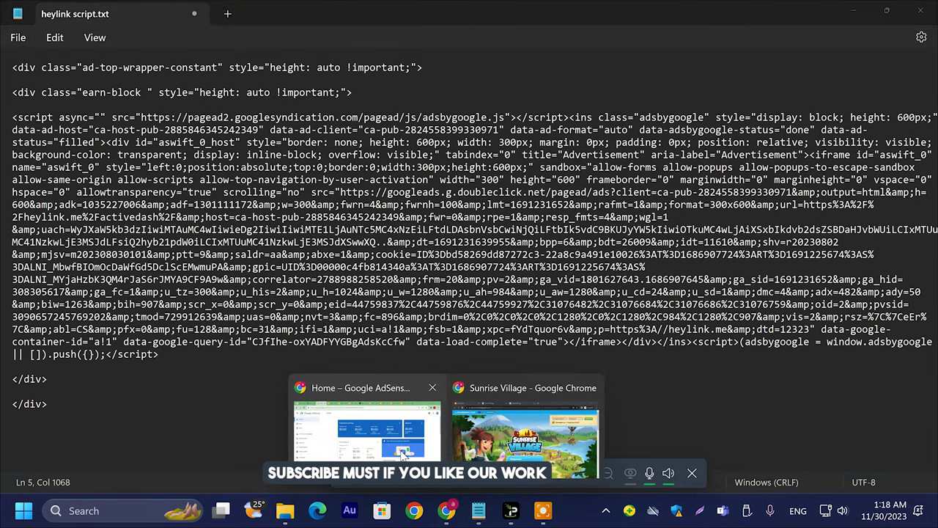
{"action": "left_click", "coordinate": [366, 458]}
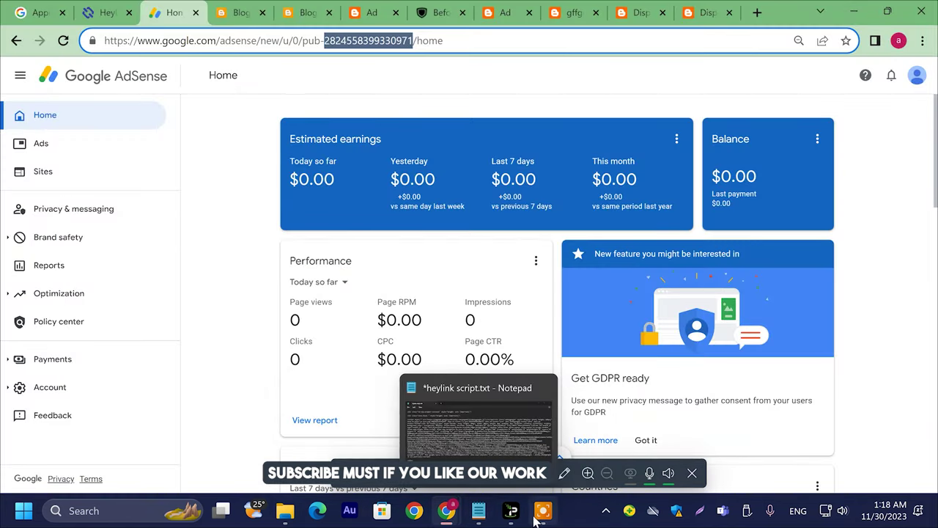
{"action": "mouse_move", "coordinate": [446, 517]}
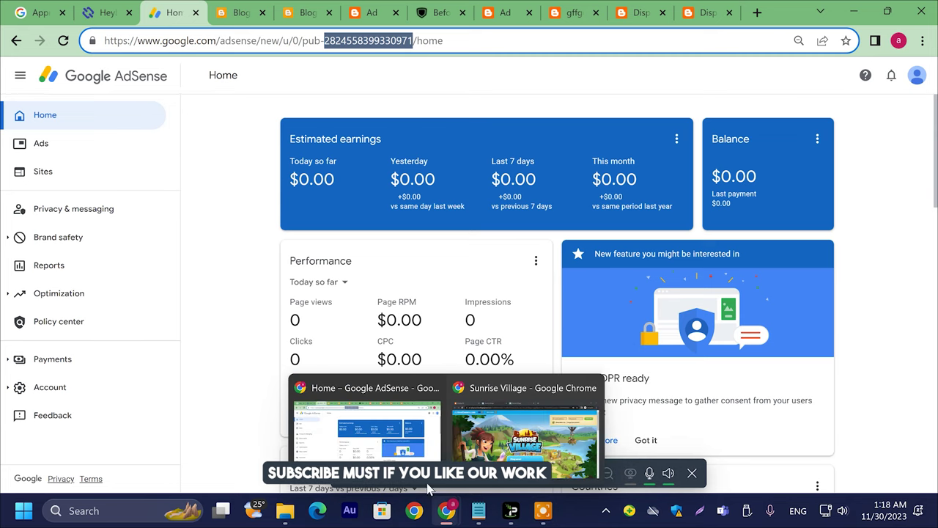
{"action": "left_click", "coordinate": [478, 510]}
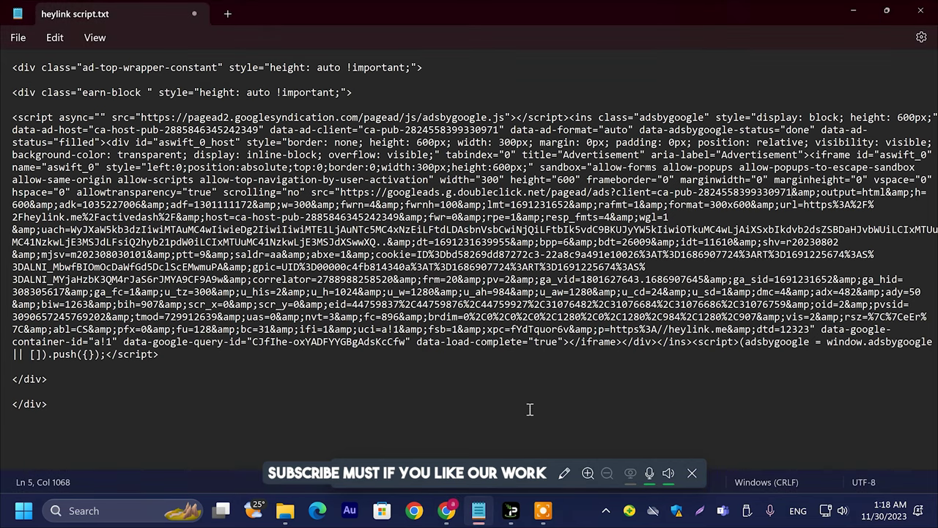
{"action": "mouse_move", "coordinate": [445, 513]}
{"action": "left_click", "coordinate": [365, 433]}
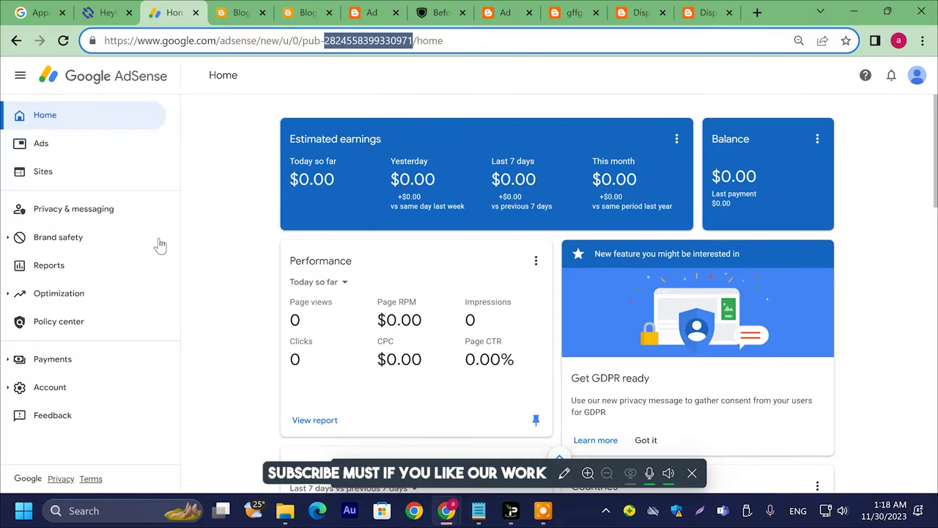
{"action": "left_click", "coordinate": [132, 180]}
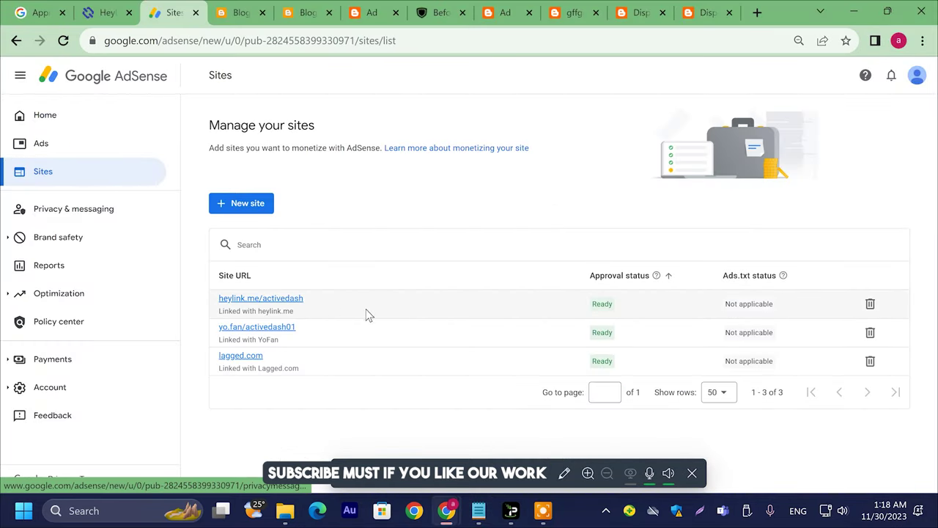
Copy the activedash part of the heylink.me/activedash site URL
{"action": "left_click_drag", "start_coordinate": [310, 303], "coordinate": [272, 299]}
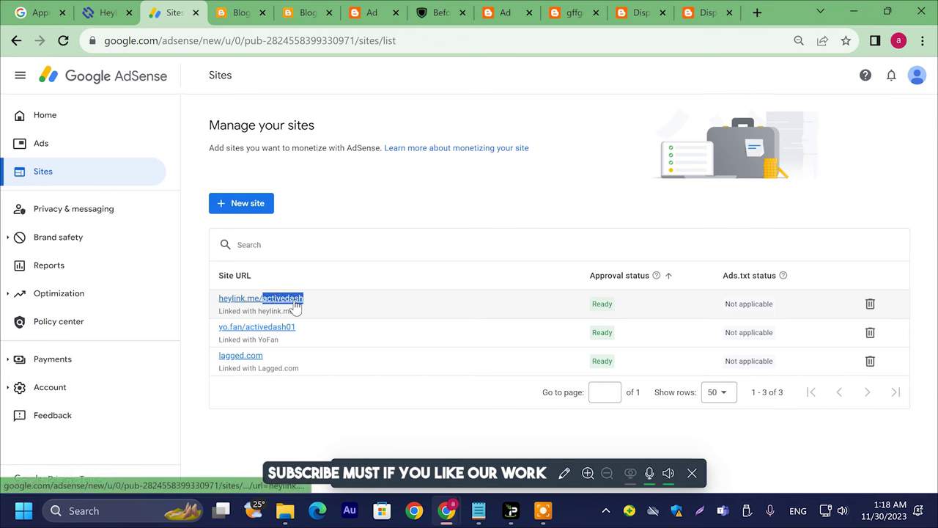
{"action": "right_click", "coordinate": [308, 297]}
{"action": "left_click", "coordinate": [325, 306]}
{"action": "right_click", "coordinate": [323, 300]}
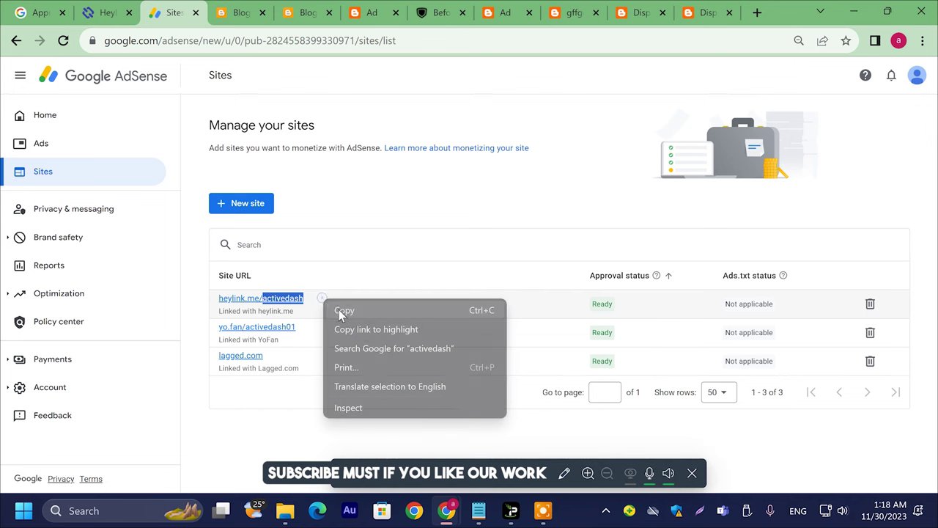
{"action": "left_click", "coordinate": [343, 310]}
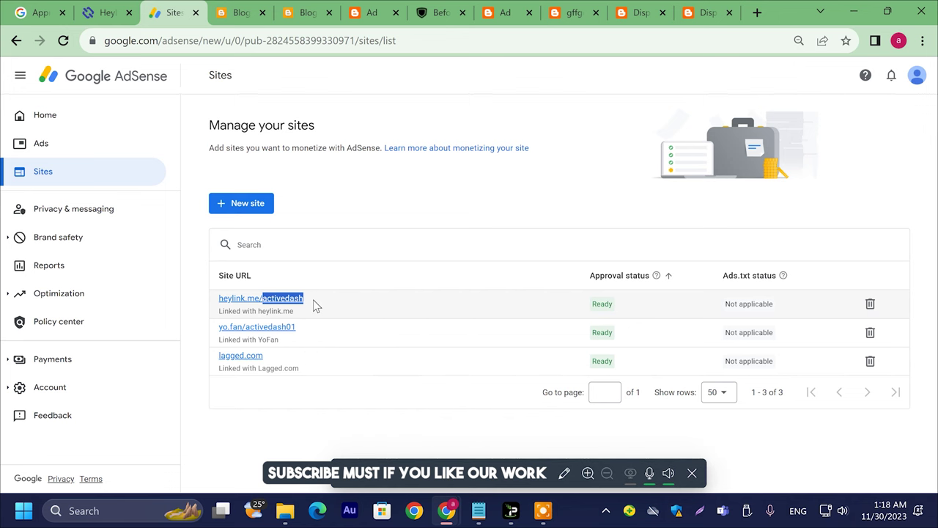
{"action": "right_click", "coordinate": [329, 294]}
{"action": "left_click", "coordinate": [350, 307]}
Switch to heylink script.txt in Notepad and search the ad code for "active"
{"action": "mouse_move", "coordinate": [450, 510]}
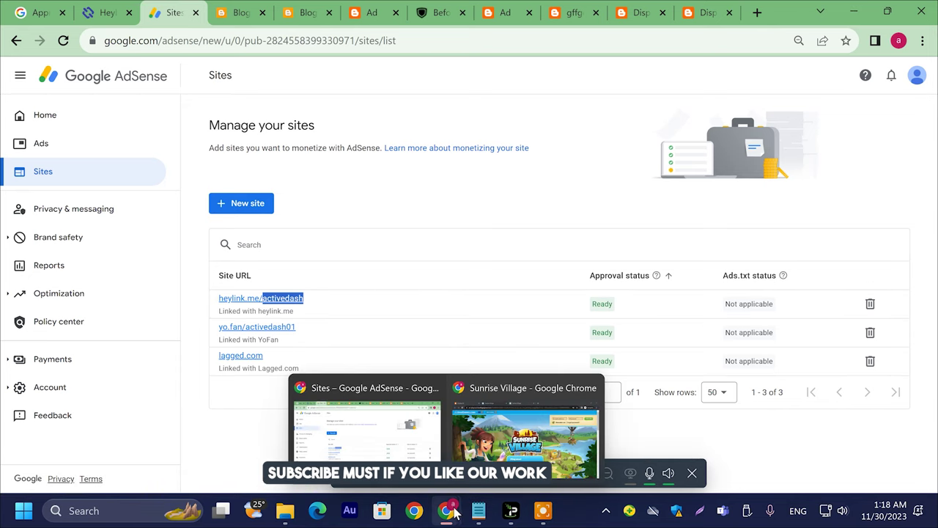
{"action": "left_click", "coordinate": [477, 511]}
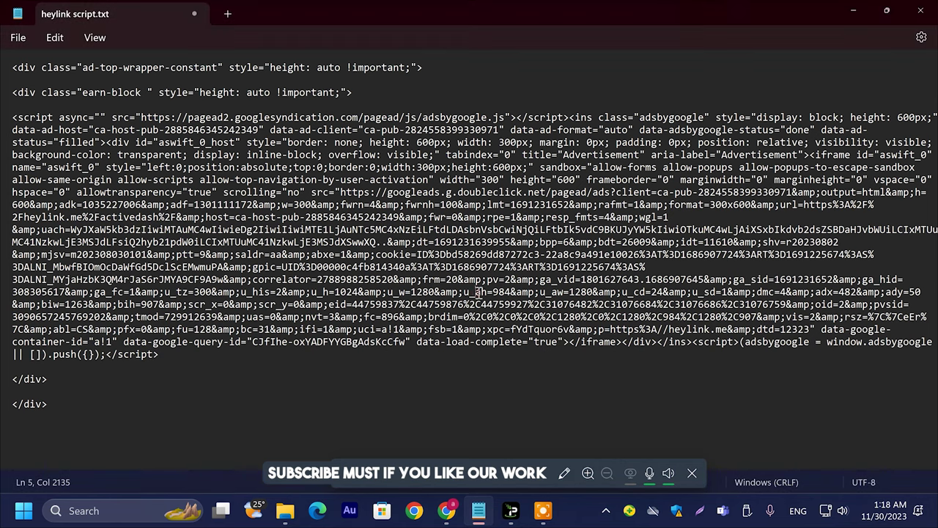
{"action": "key", "text": "ctrl+f"}
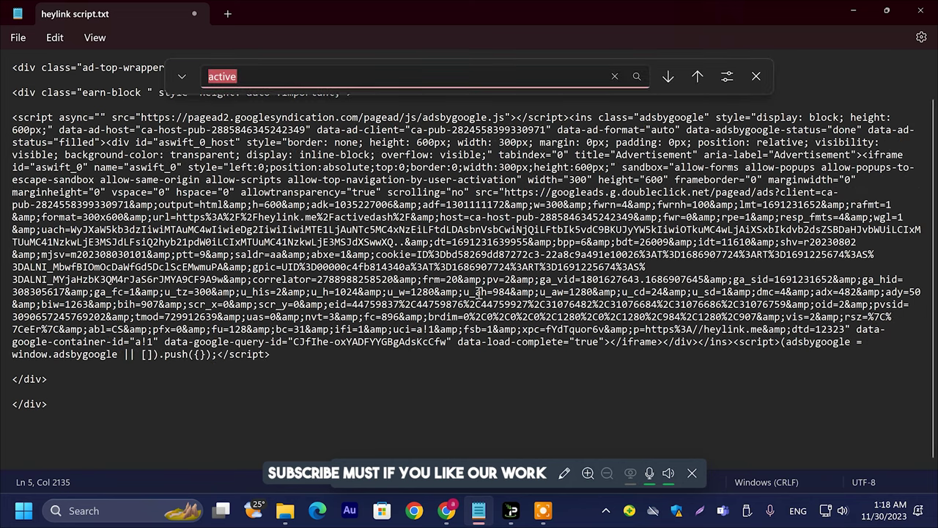
{"action": "type", "text": "act"}
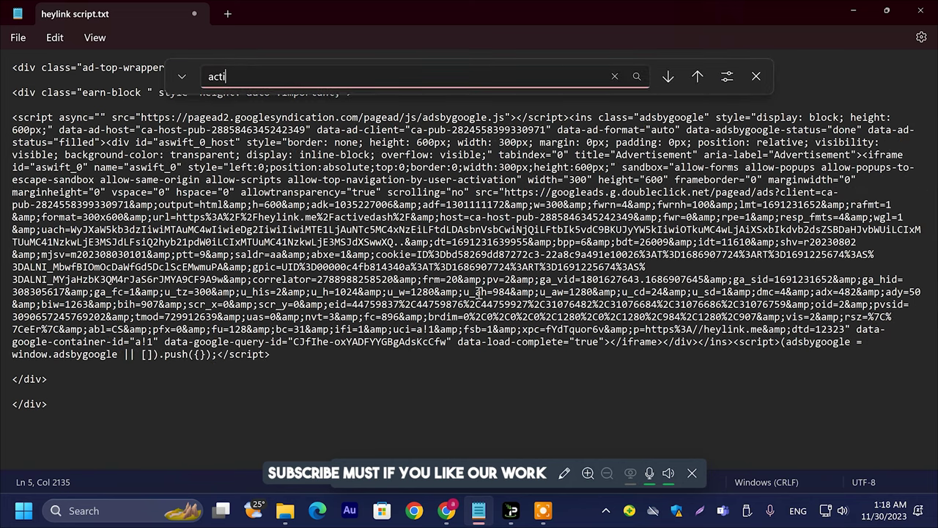
{"action": "key", "text": "Return"}
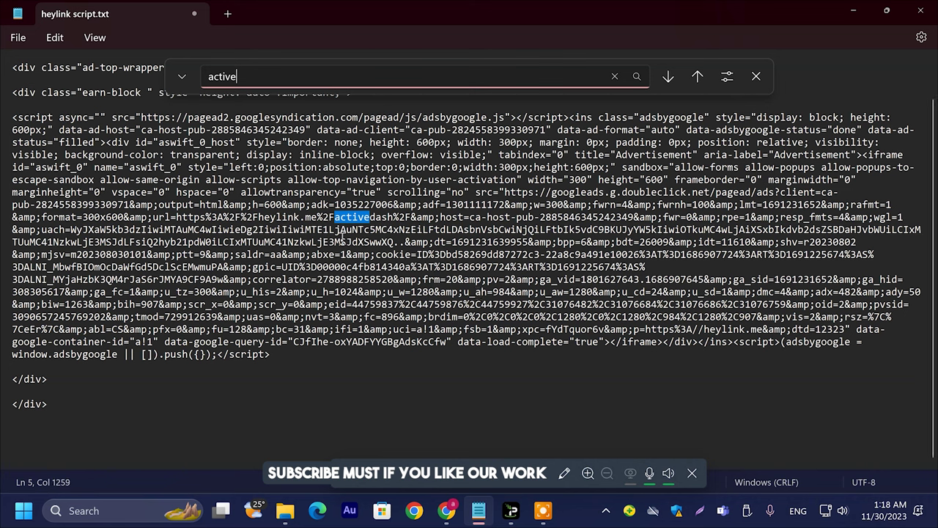
Paste the copied text over the whole word activedash in the script's heylink.me URL, and undo the paste
{"action": "left_click_drag", "start_coordinate": [393, 216], "coordinate": [342, 218]}
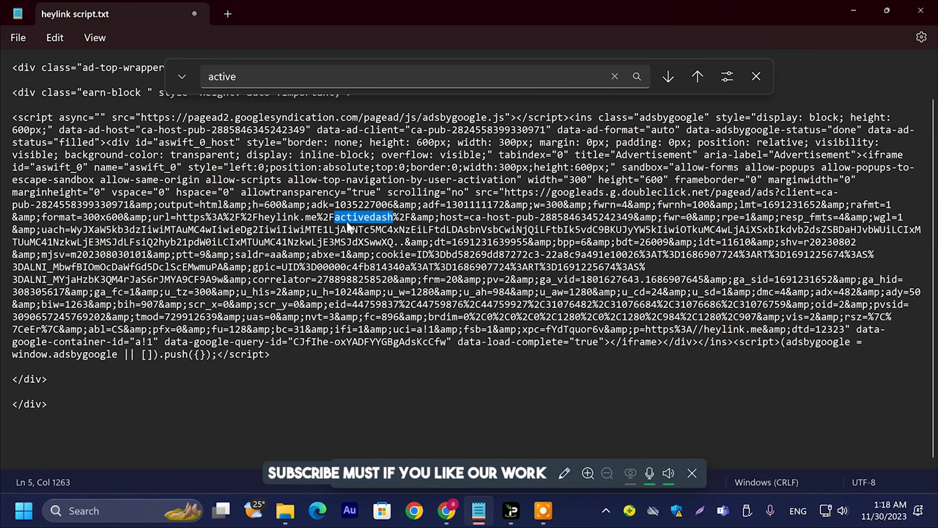
{"action": "right_click", "coordinate": [349, 229]}
{"action": "left_click", "coordinate": [399, 110]}
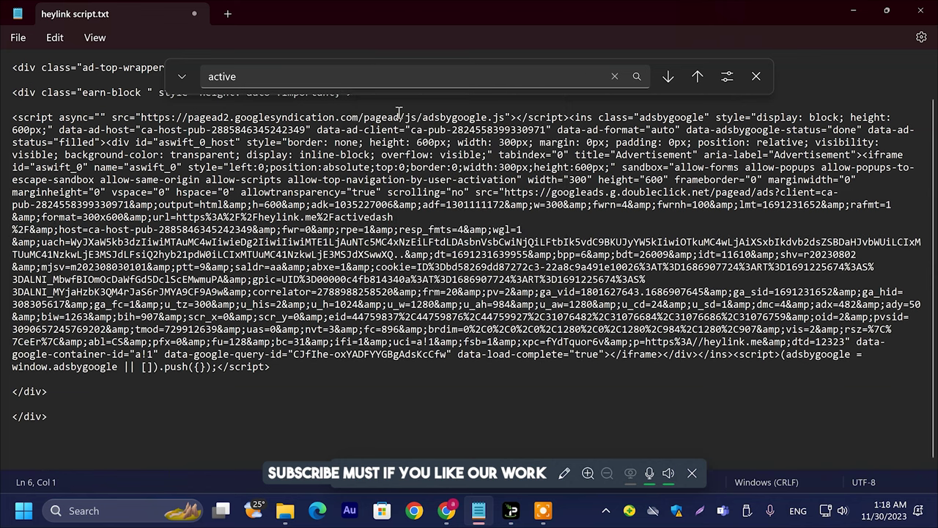
{"action": "key", "text": "ctrl+z"}
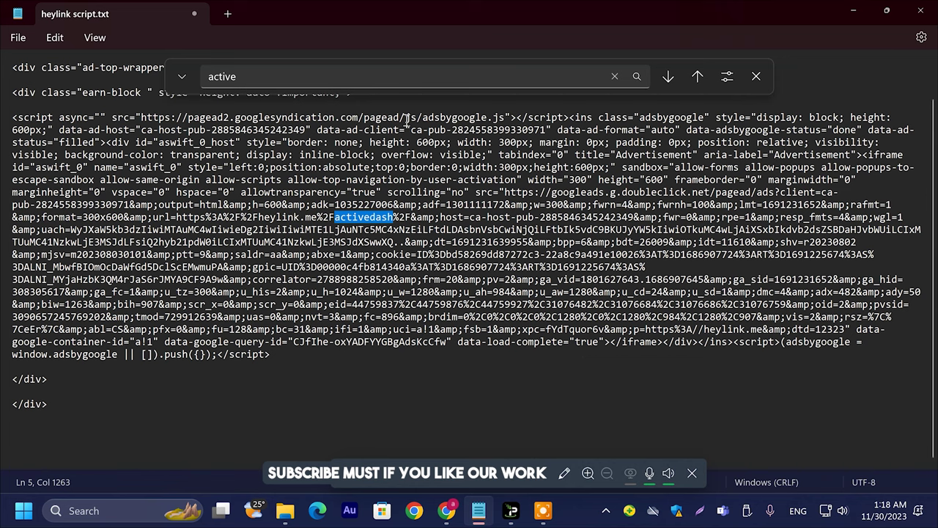
Close the search, replace activedash in the script's heylink.me URL with the copied text, and highlight the pasted word
{"action": "left_click", "coordinate": [756, 76]}
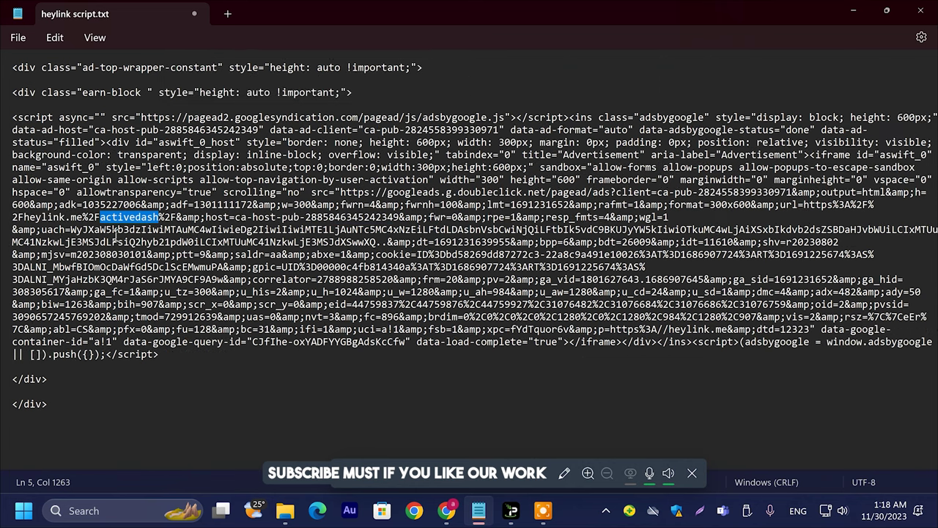
{"action": "right_click", "coordinate": [122, 223]}
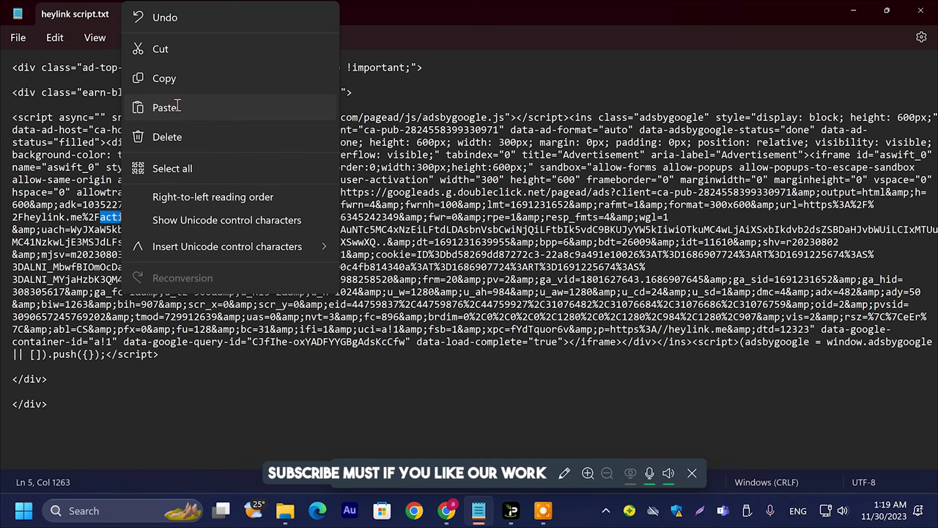
{"action": "left_click", "coordinate": [166, 106]}
{"action": "double_click", "coordinate": [152, 218]}
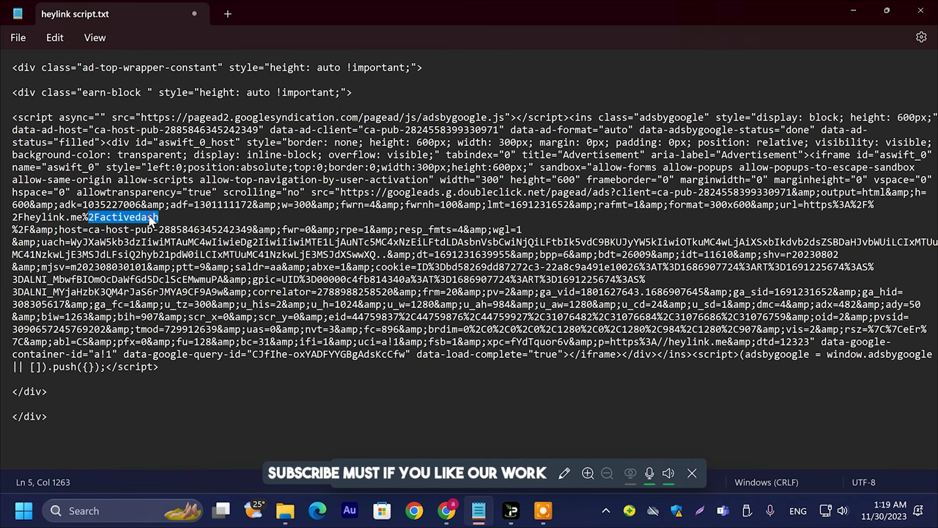
{"action": "left_click", "coordinate": [108, 217]}
{"action": "left_click_drag", "start_coordinate": [99, 217], "coordinate": [162, 217]}
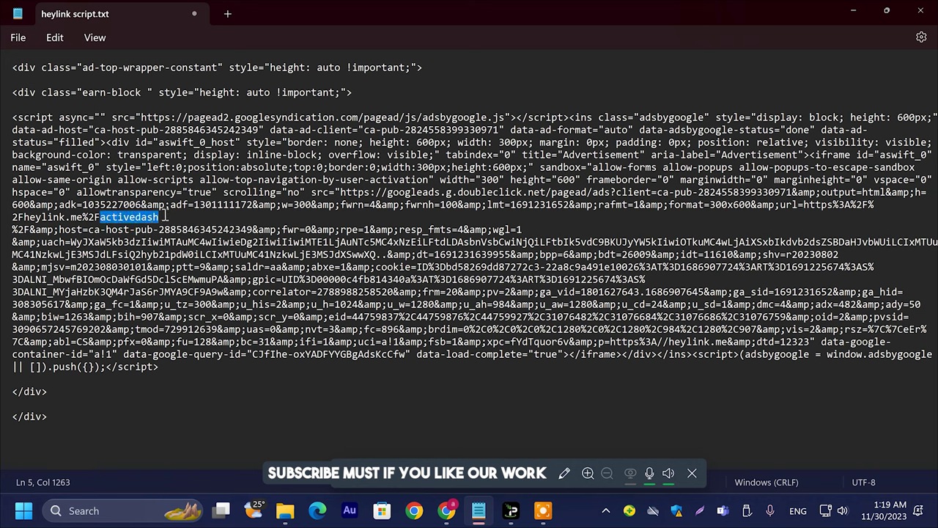